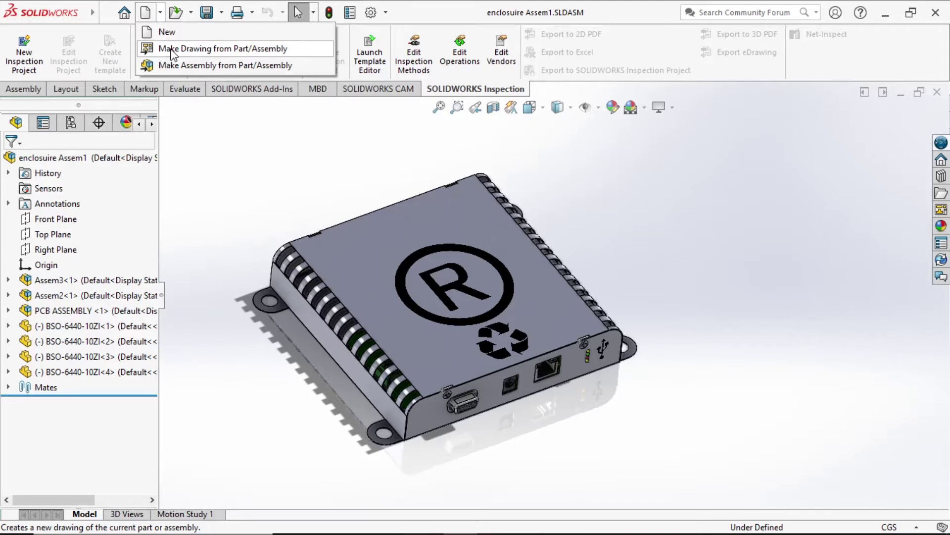
Create a new drawing from the open enclosure assembly
{"action": "left_click", "coordinate": [219, 50]}
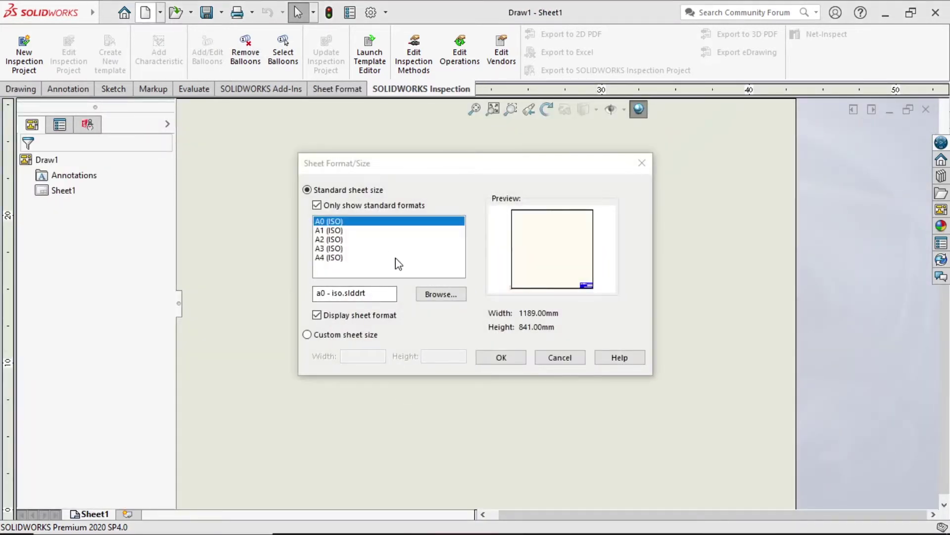
Compare the previews and dimensions of the standard ISO sheet formats from A0 to A4
{"action": "left_click", "coordinate": [335, 230]}
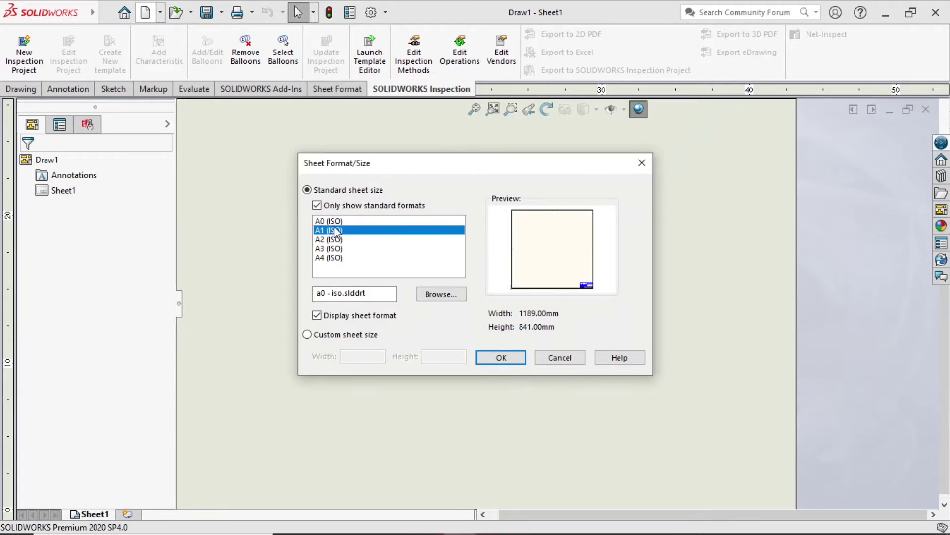
{"action": "left_click", "coordinate": [335, 240]}
{"action": "left_click", "coordinate": [334, 248]}
{"action": "left_click", "coordinate": [335, 256]}
{"action": "left_click", "coordinate": [336, 248]}
{"action": "left_click", "coordinate": [336, 240]}
{"action": "left_click", "coordinate": [338, 230]}
{"action": "left_click", "coordinate": [335, 221]}
{"action": "left_click", "coordinate": [336, 230]}
{"action": "left_click", "coordinate": [335, 240]}
{"action": "left_click", "coordinate": [336, 248]}
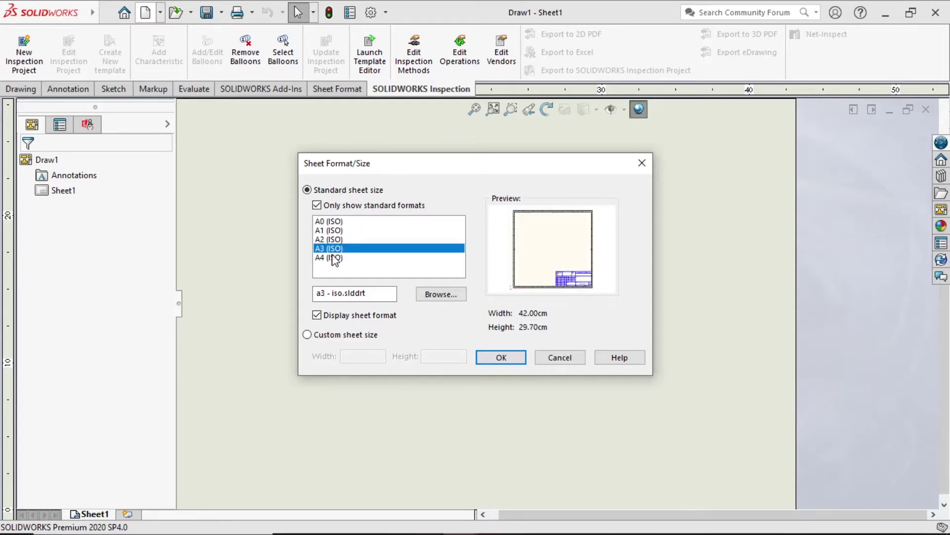
{"action": "left_click", "coordinate": [336, 258]}
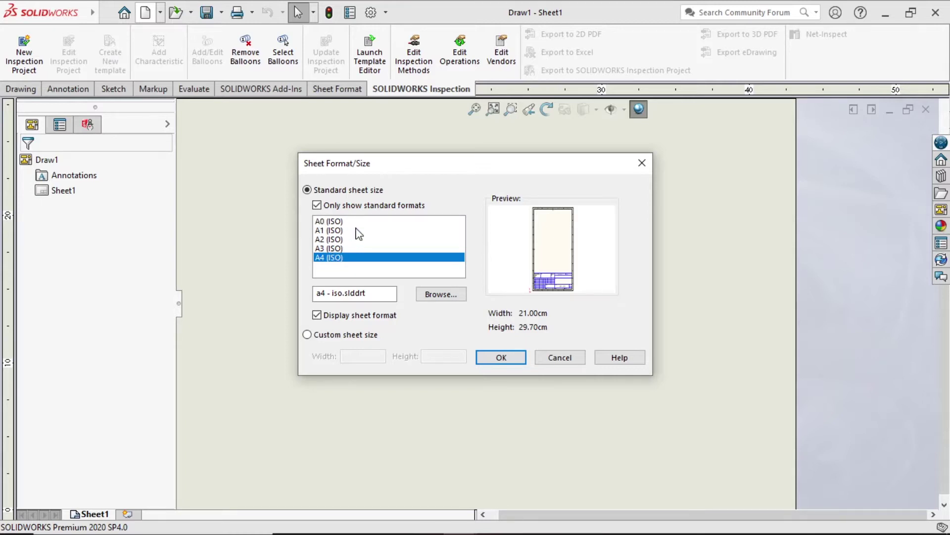
Choose the A0 (ISO) sheet format for the drawing and accept it
{"action": "left_click", "coordinate": [331, 221]}
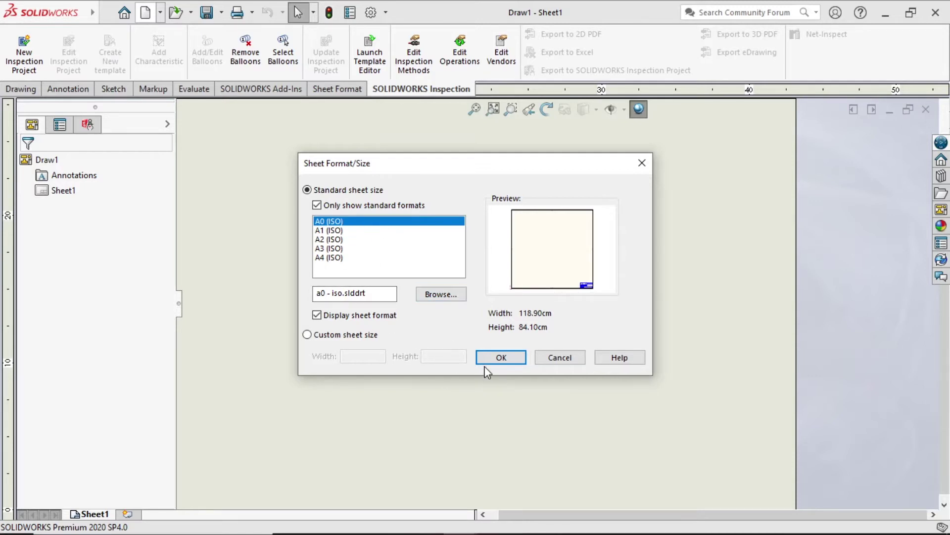
{"action": "left_click", "coordinate": [500, 359]}
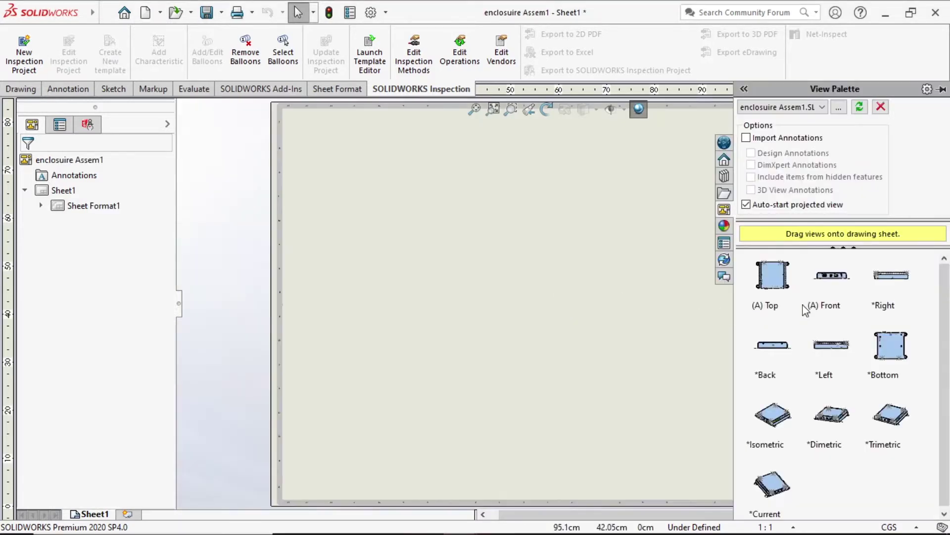
Place the front view low on the sheet and project the top, right side and isometric views from it
{"action": "scroll", "coordinate": [647, 340], "scroll_direction": "up", "scroll_amount": 5}
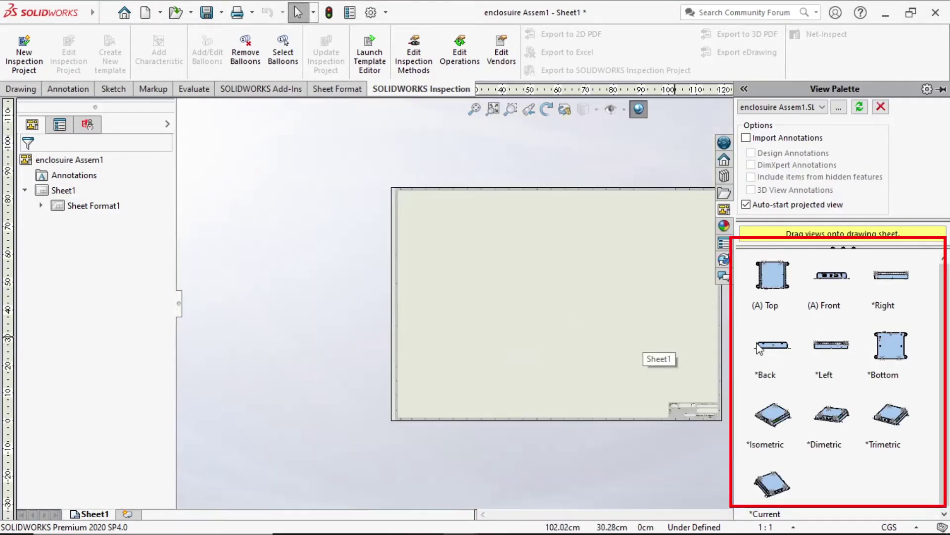
{"action": "scroll", "coordinate": [643, 307], "scroll_direction": "down", "scroll_amount": 2}
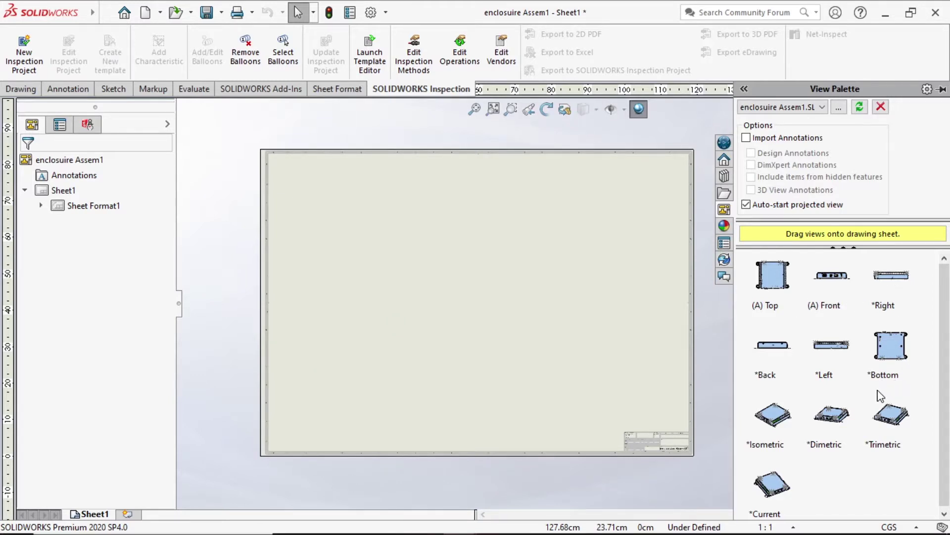
{"action": "left_click", "coordinate": [832, 277]}
{"action": "mouse_move", "coordinate": [830, 279]}
{"action": "left_mouse_down"}
{"action": "mouse_move", "coordinate": [594, 366]}
{"action": "mouse_move", "coordinate": [338, 380]}
{"action": "left_mouse_up"}
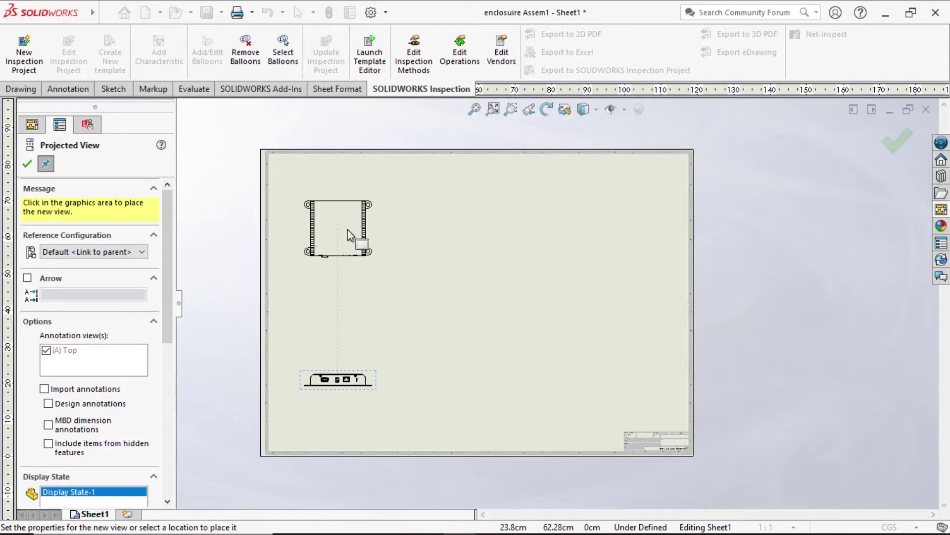
{"action": "left_click", "coordinate": [350, 235]}
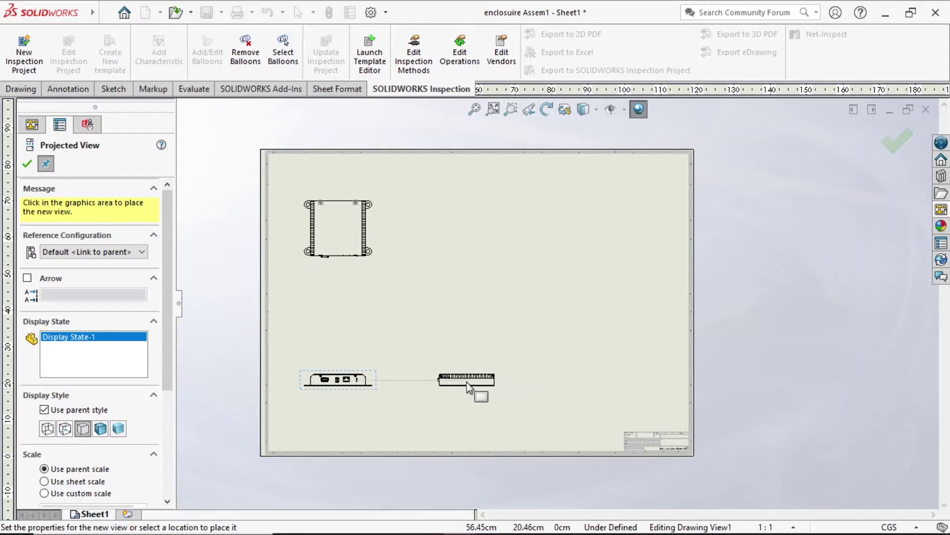
{"action": "left_click", "coordinate": [469, 388]}
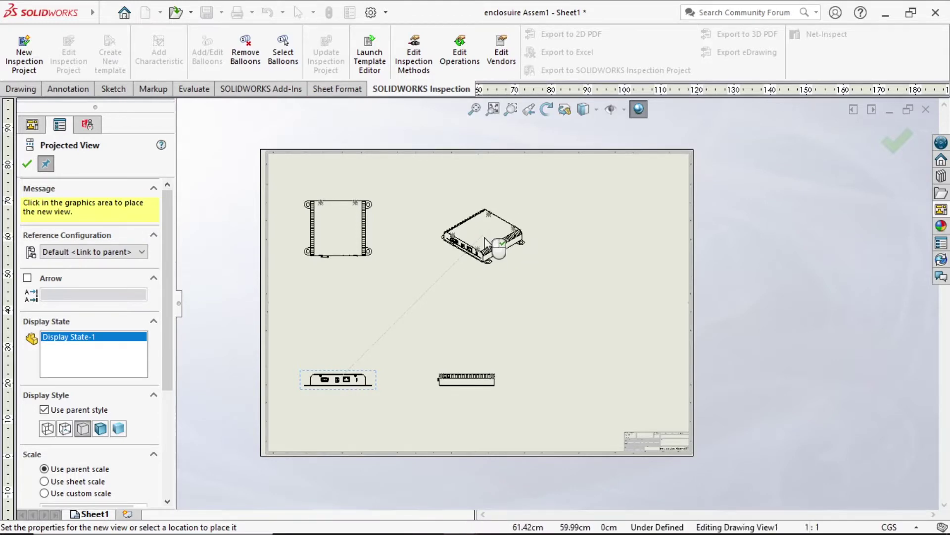
{"action": "left_click", "coordinate": [486, 242]}
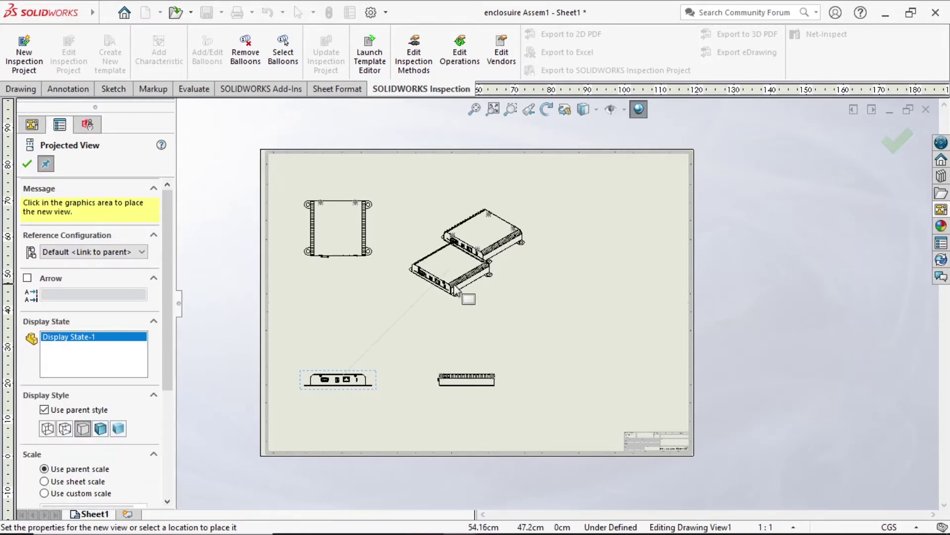
{"action": "key", "text": "Escape"}
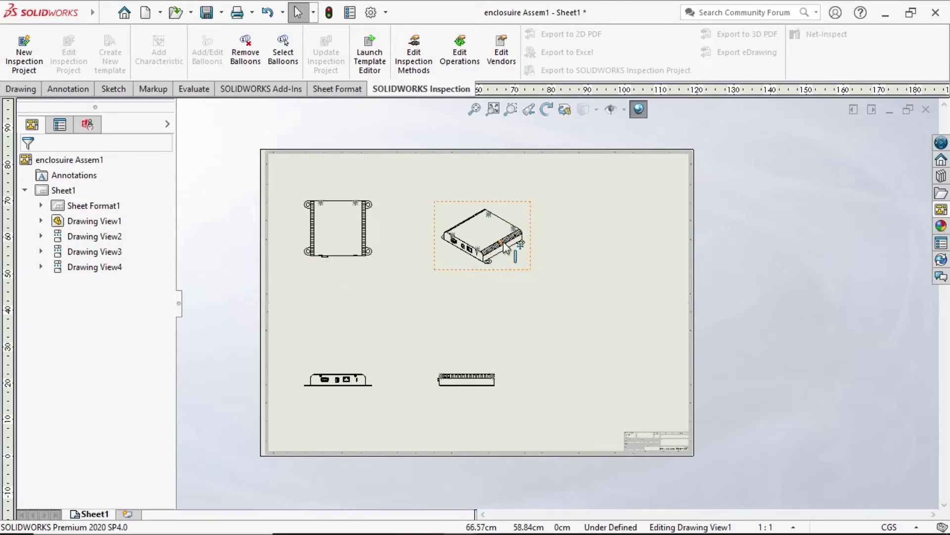
Give the isometric view a custom scale of 2:1 and move it toward the sheet's upper-right corner
{"action": "left_click", "coordinate": [525, 265]}
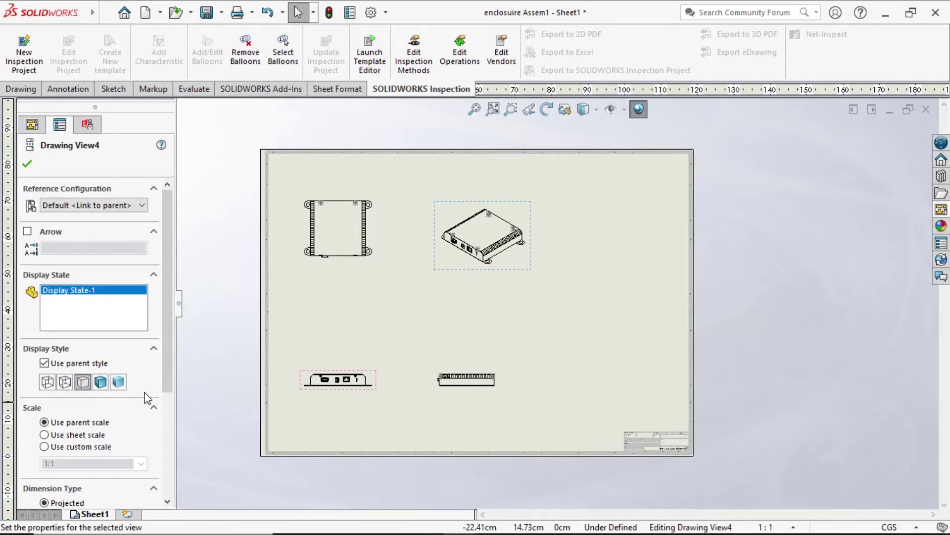
{"action": "scroll", "coordinate": [176, 371], "scroll_direction": "down", "scroll_amount": 3}
{"action": "left_click", "coordinate": [44, 350]}
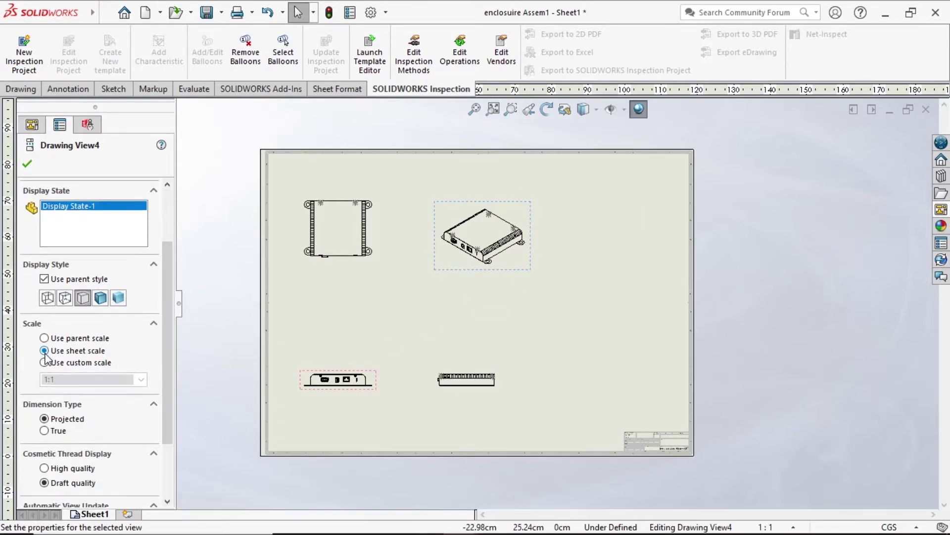
{"action": "left_click", "coordinate": [45, 362]}
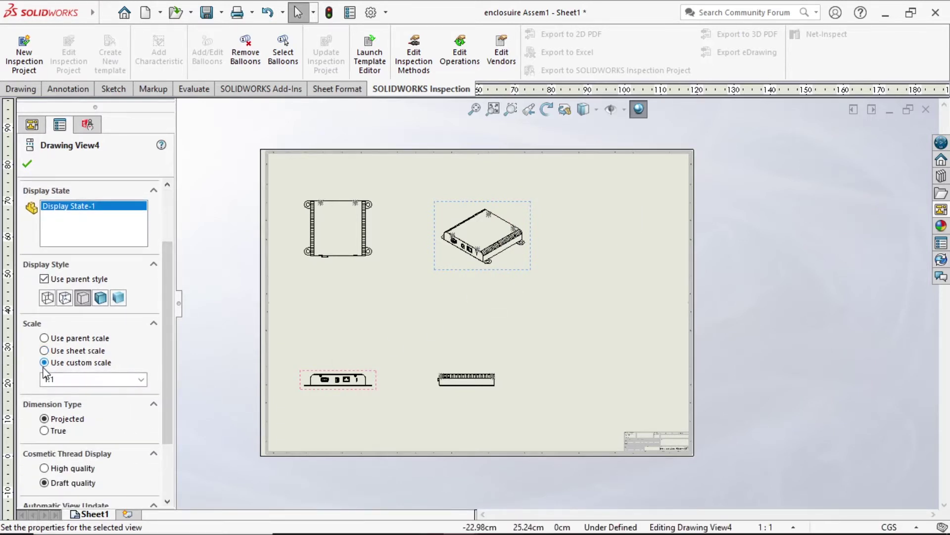
{"action": "left_click", "coordinate": [142, 380]}
{"action": "left_click", "coordinate": [63, 398]}
{"action": "left_click", "coordinate": [142, 380]}
{"action": "left_click", "coordinate": [63, 458]}
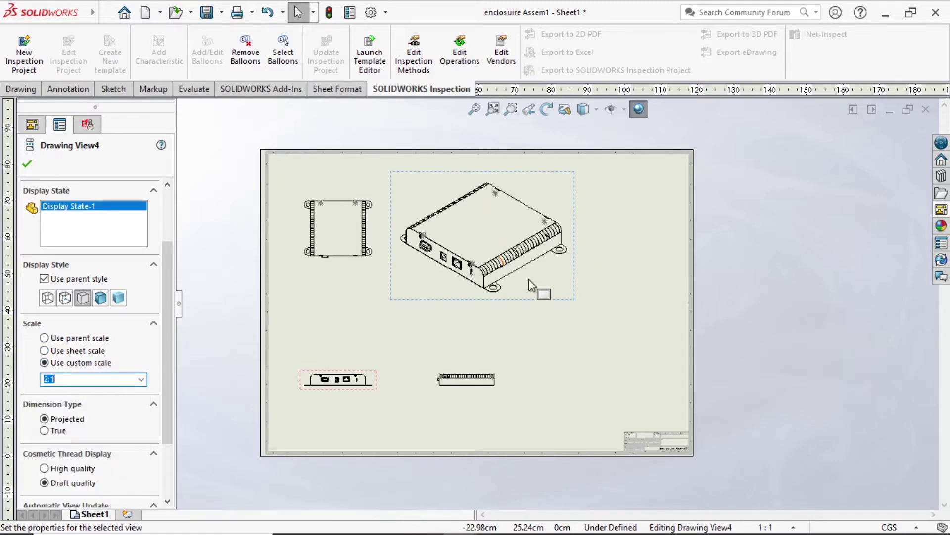
{"action": "left_click_drag", "start_coordinate": [533, 281], "coordinate": [628, 278]}
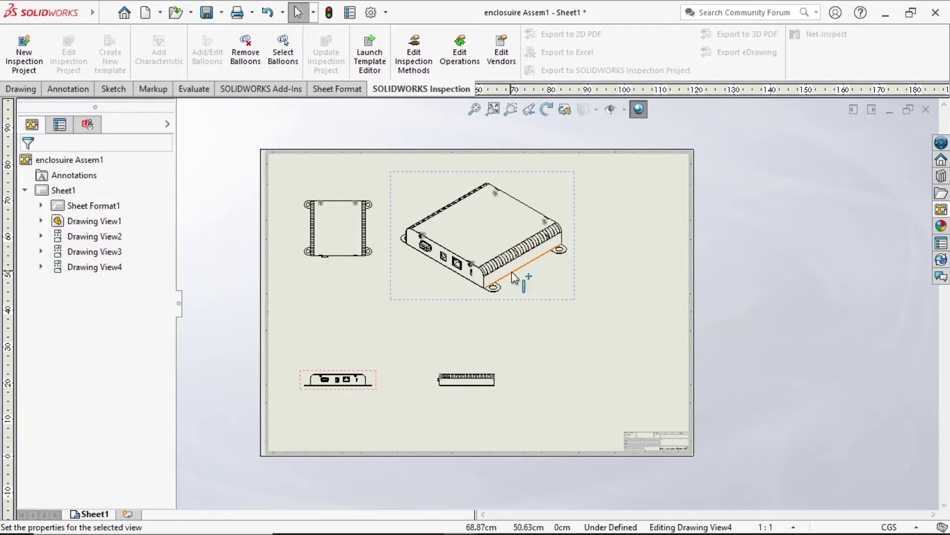
{"action": "mouse_move", "coordinate": [516, 277]}
{"action": "left_mouse_down"}
{"action": "mouse_move", "coordinate": [639, 267]}
{"action": "mouse_move", "coordinate": [596, 263]}
{"action": "left_mouse_up"}
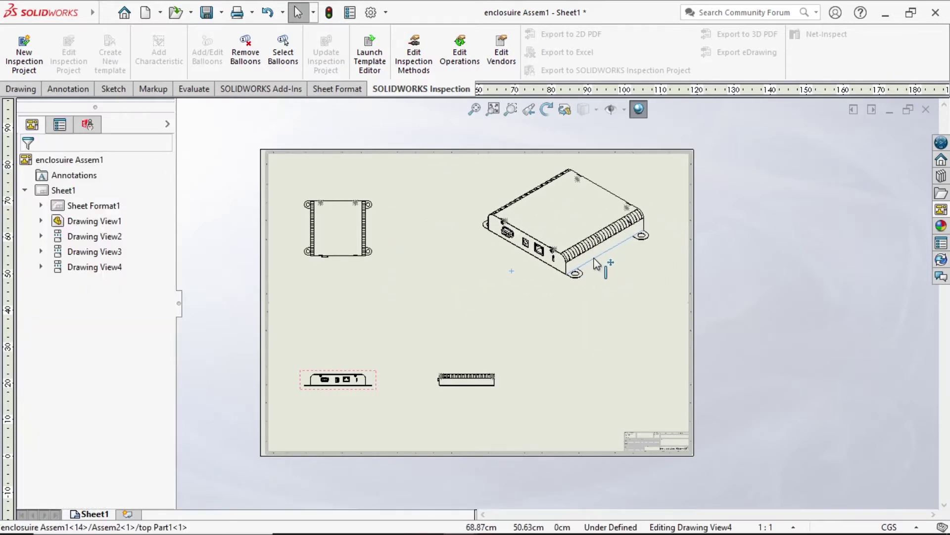
Set the front view to a custom scale of 2:1
{"action": "left_click", "coordinate": [339, 232]}
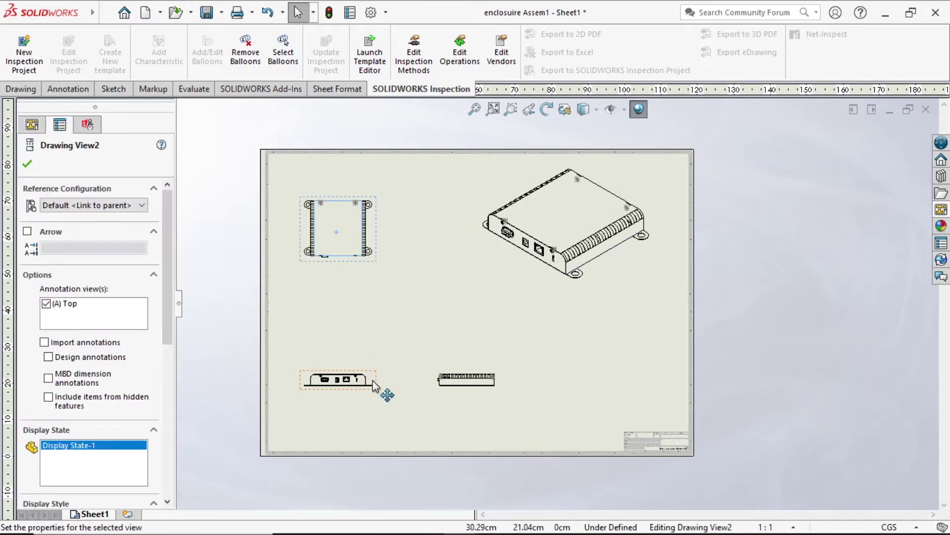
{"action": "left_click", "coordinate": [372, 385]}
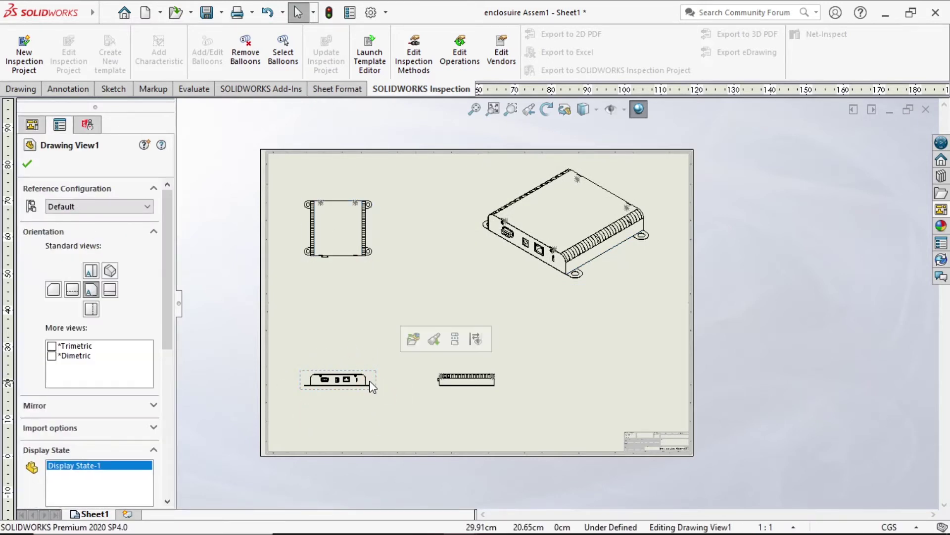
{"action": "left_click", "coordinate": [169, 412]}
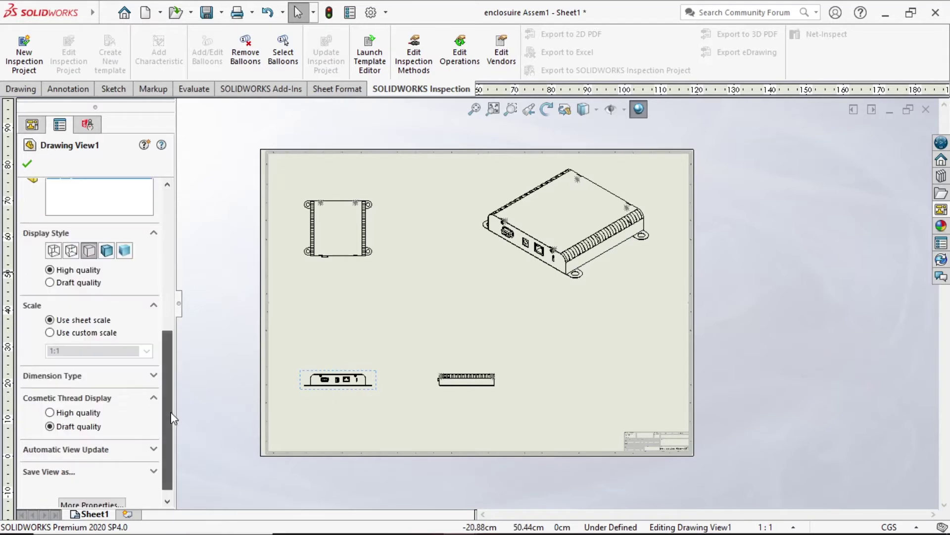
{"action": "left_click", "coordinate": [50, 334]}
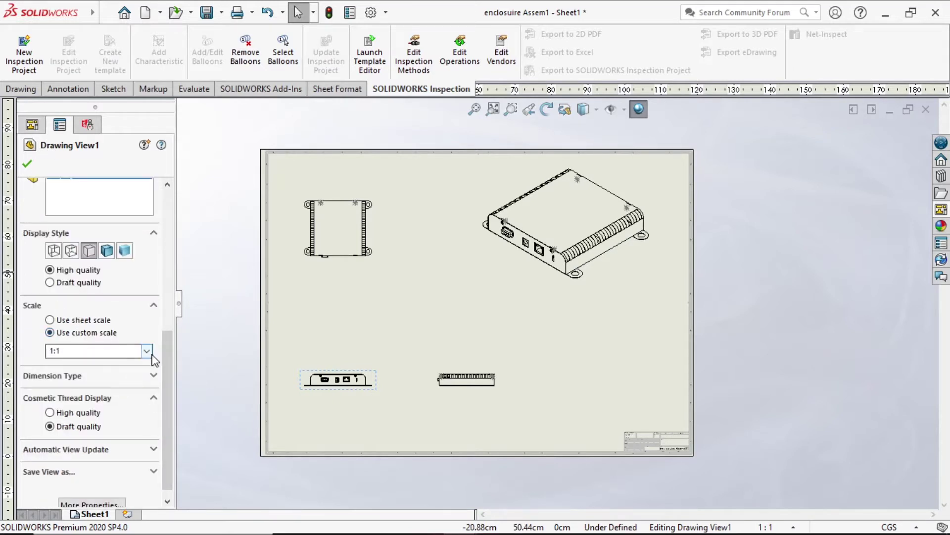
{"action": "left_click", "coordinate": [147, 351]}
{"action": "left_click", "coordinate": [106, 426]}
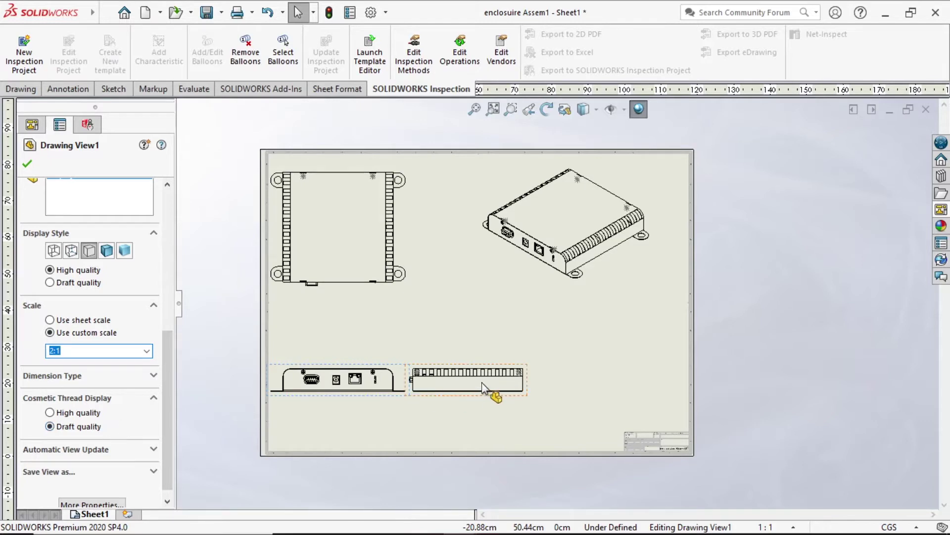
Reposition the right side and isometric views with modest gaps beside the front and top views
{"action": "left_click", "coordinate": [468, 394]}
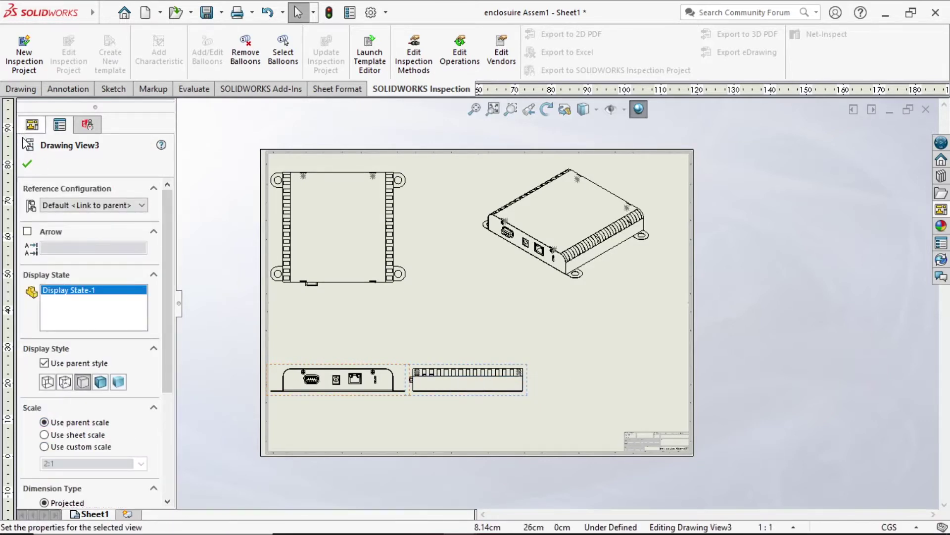
{"action": "left_click", "coordinate": [24, 167]}
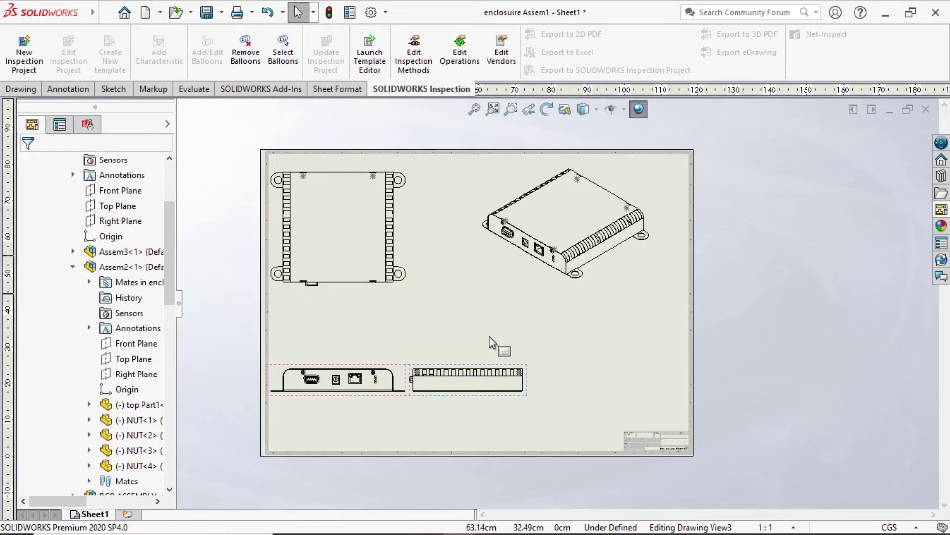
{"action": "left_click", "coordinate": [513, 393]}
{"action": "left_click", "coordinate": [476, 253]}
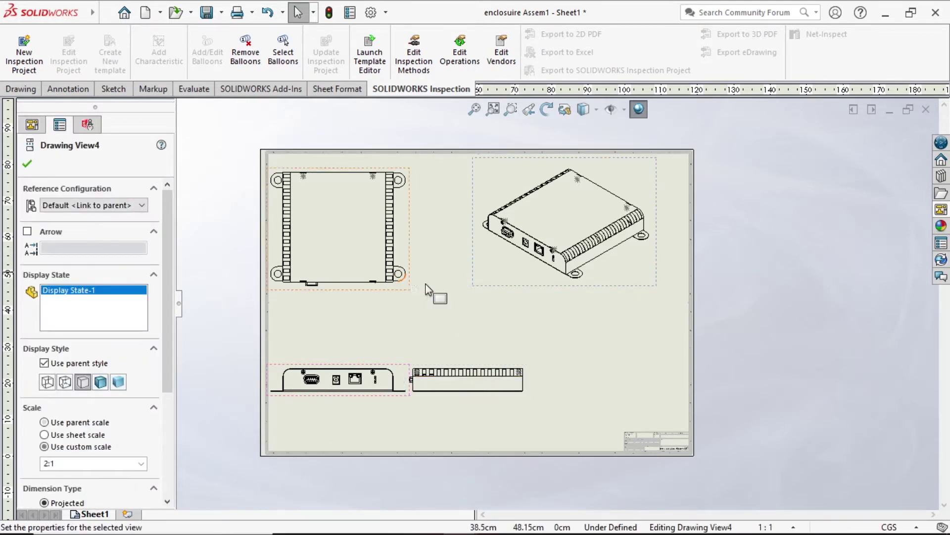
{"action": "left_click", "coordinate": [619, 363]}
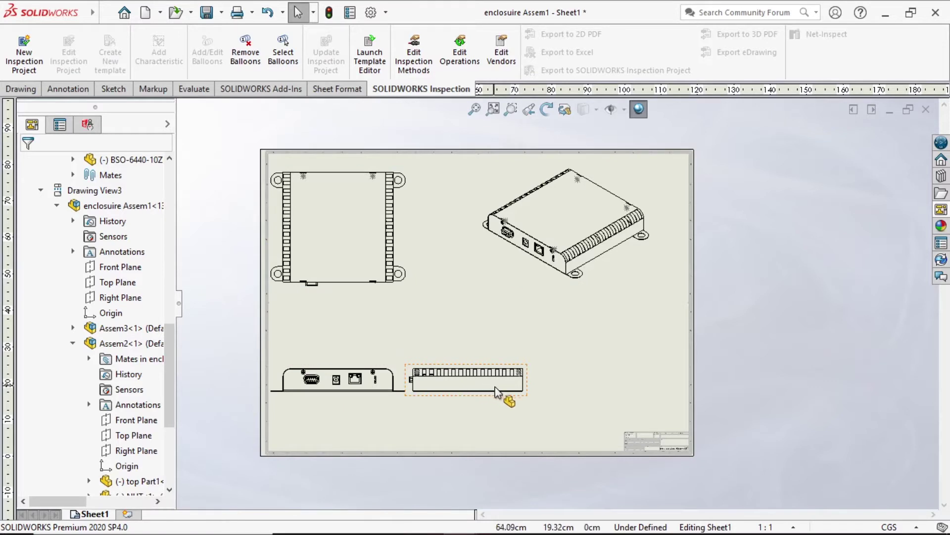
{"action": "left_click_drag", "start_coordinate": [536, 410], "coordinate": [615, 410]}
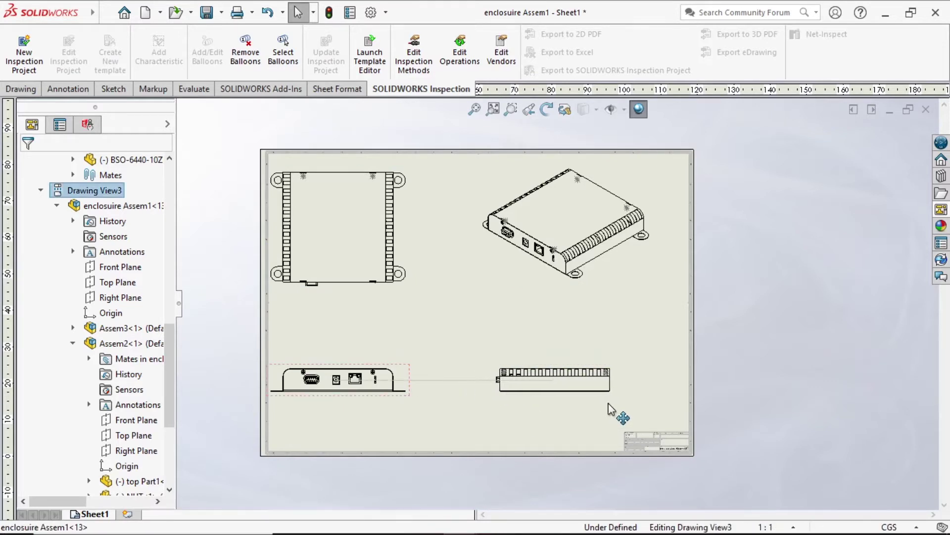
{"action": "left_click", "coordinate": [403, 386]}
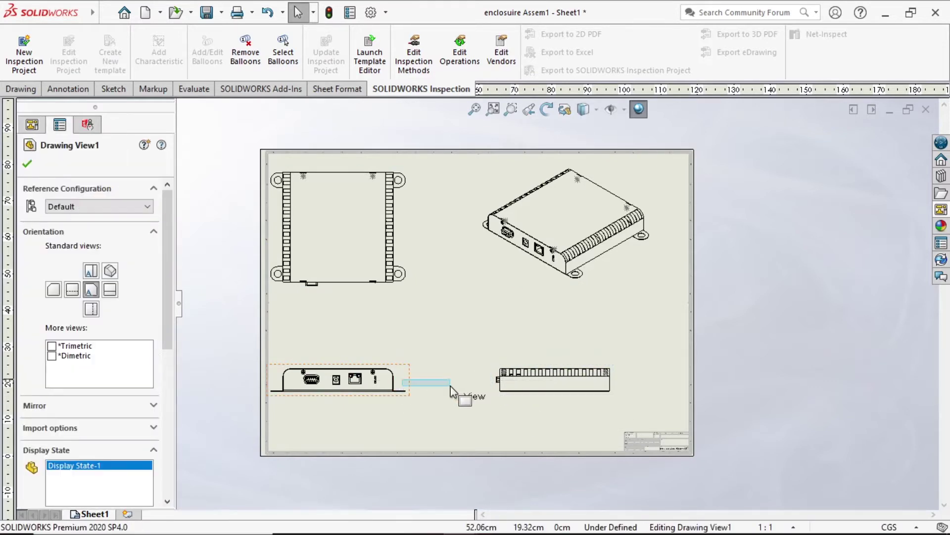
{"action": "left_click", "coordinate": [403, 397]}
{"action": "left_click_drag", "start_coordinate": [523, 230], "coordinate": [471, 233]}
{"action": "left_click_drag", "start_coordinate": [609, 403], "coordinate": [554, 404]}
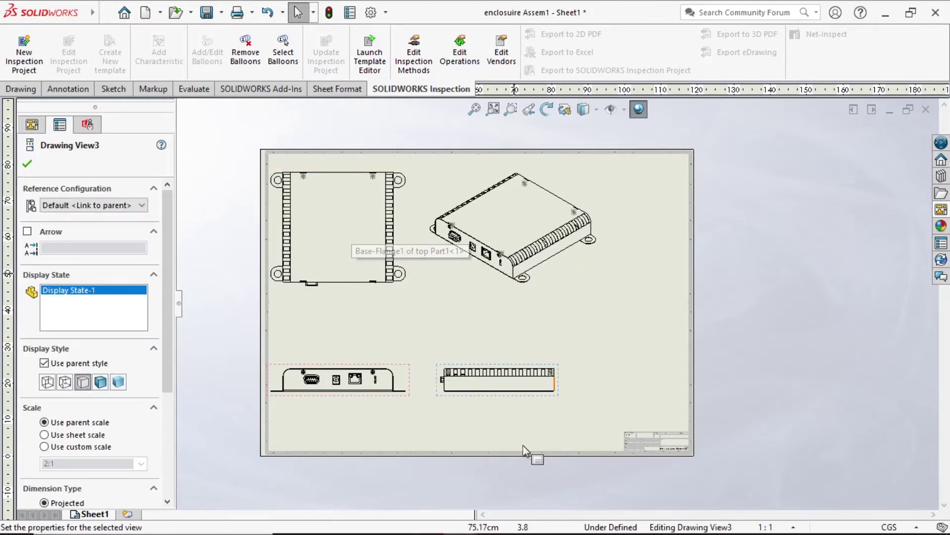
{"action": "left_click", "coordinate": [29, 166]}
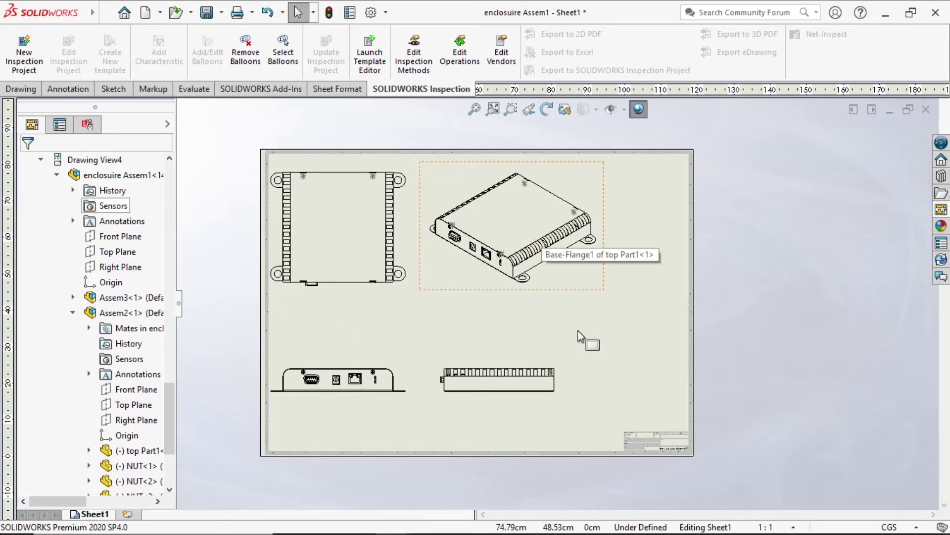
Set the isometric view's display style to Shaded With Edges
{"action": "left_click", "coordinate": [612, 280]}
{"action": "left_click", "coordinate": [570, 286]}
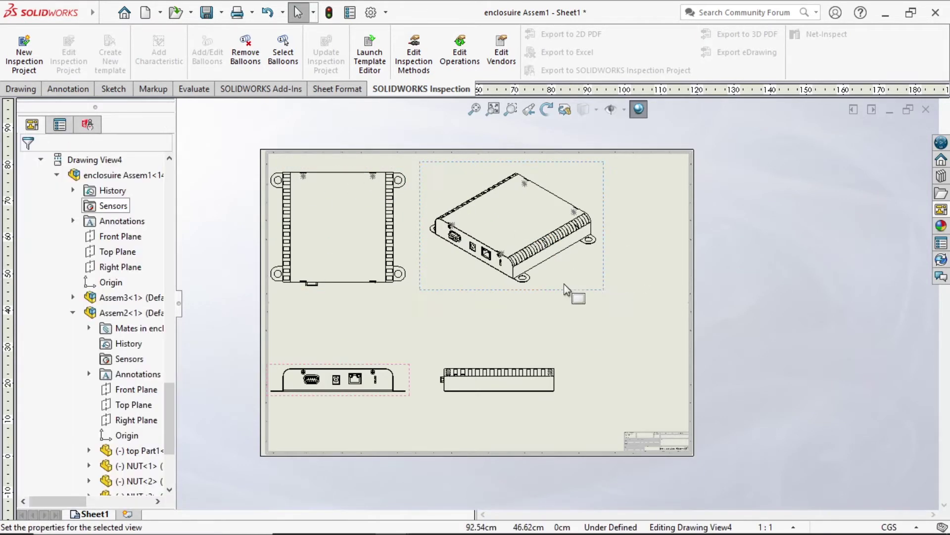
{"action": "left_click", "coordinate": [571, 287]}
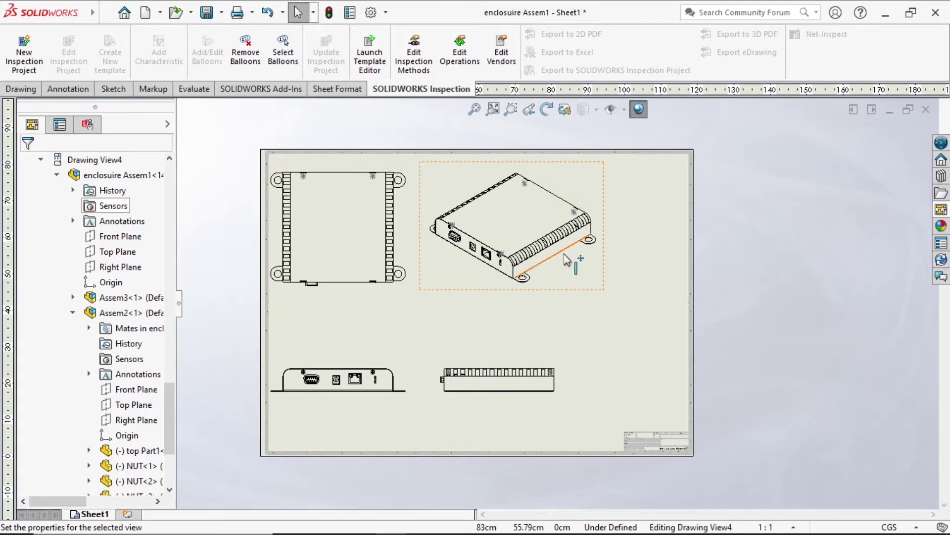
{"action": "left_click", "coordinate": [597, 286]}
{"action": "left_click", "coordinate": [100, 381]}
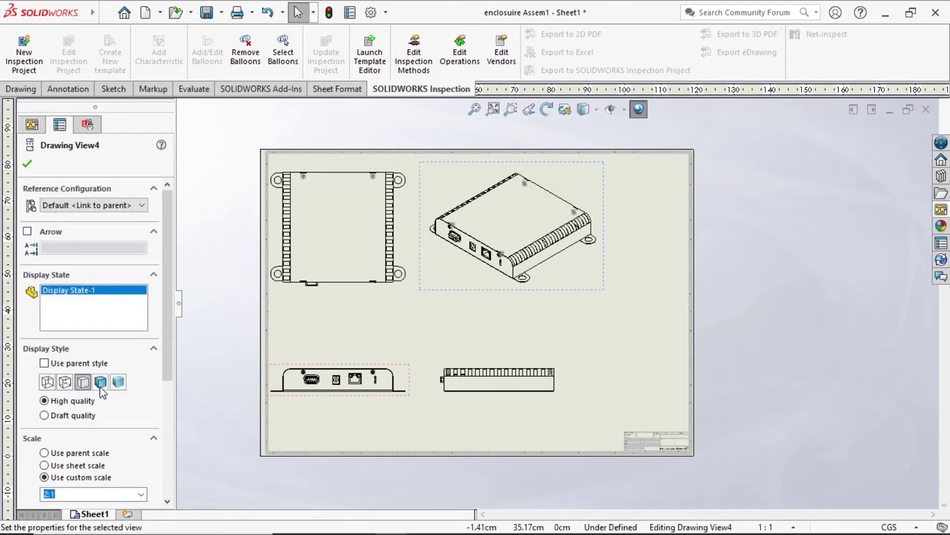
{"action": "left_click", "coordinate": [119, 382]}
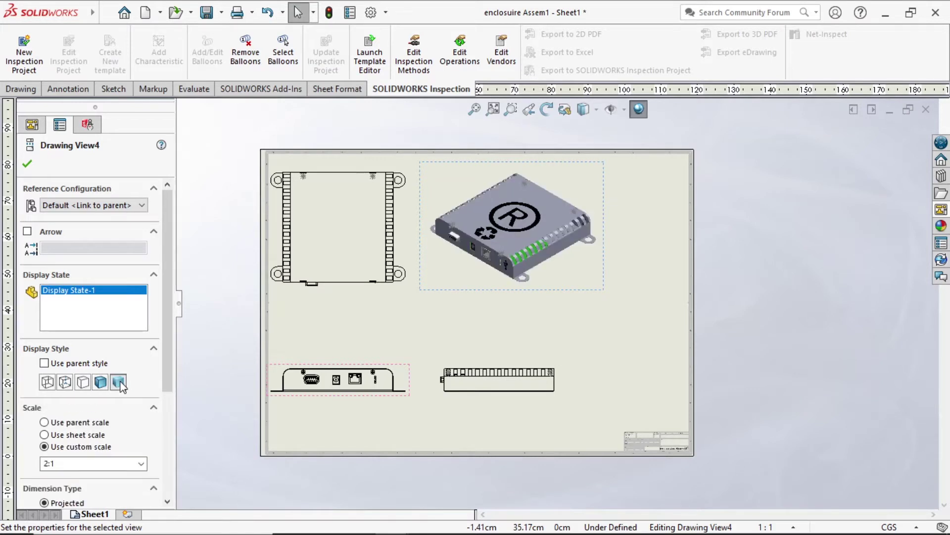
{"action": "left_click", "coordinate": [101, 383]}
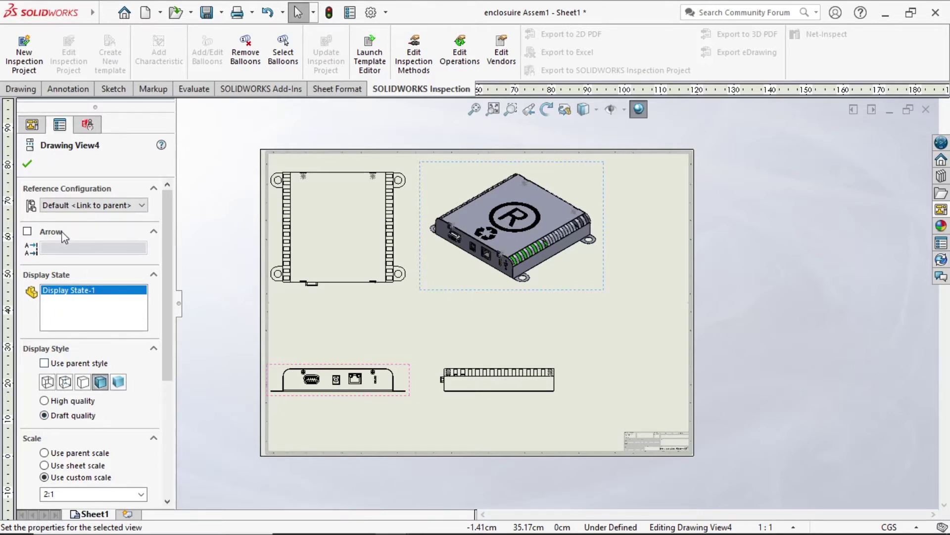
{"action": "left_click", "coordinate": [33, 125]}
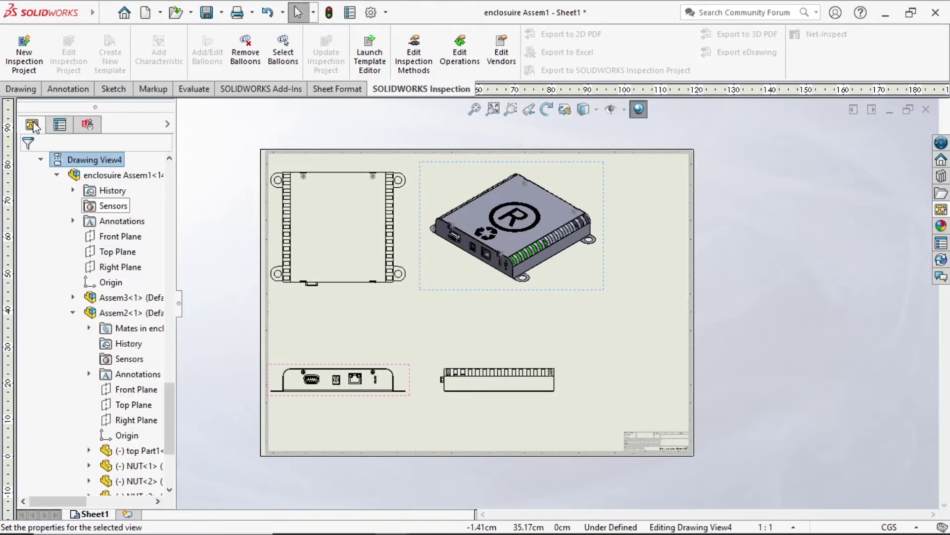
{"action": "left_click", "coordinate": [60, 126]}
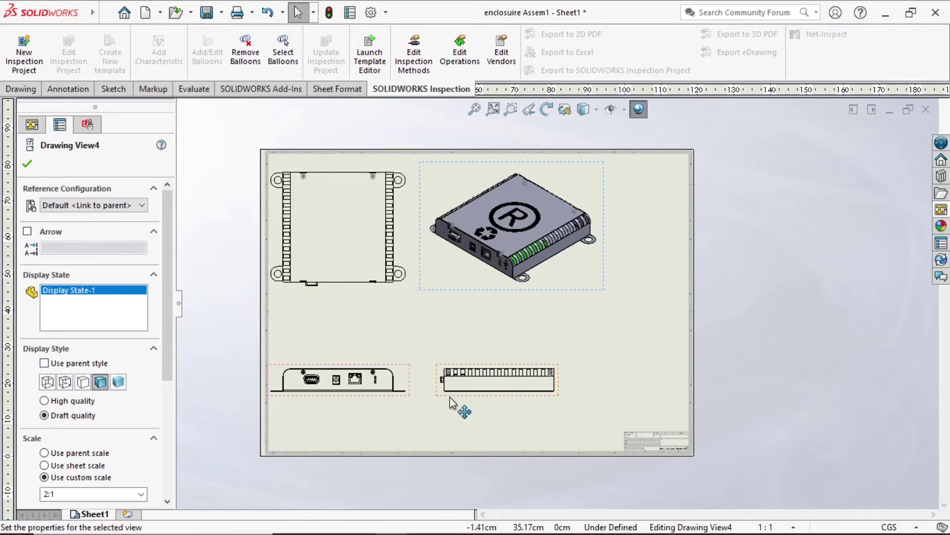
{"action": "left_click", "coordinate": [29, 164]}
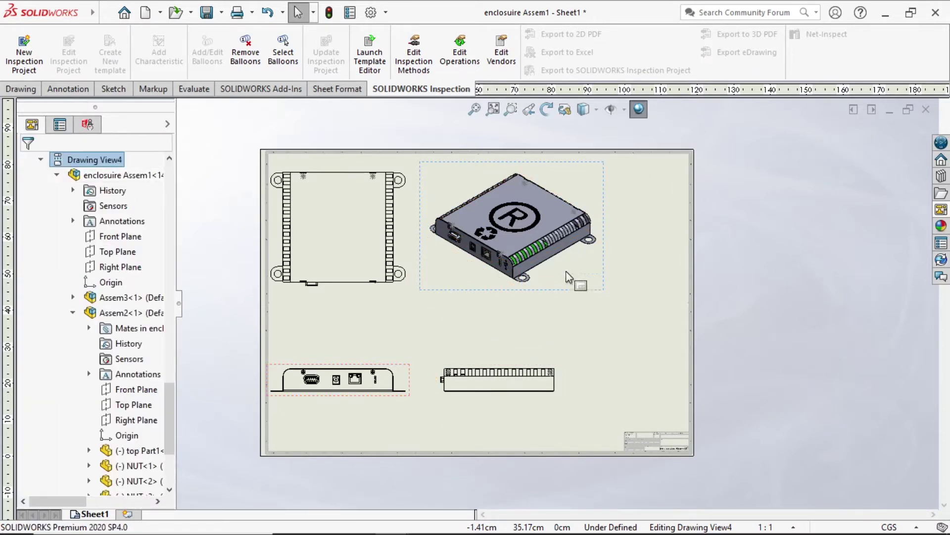
{"action": "scroll", "coordinate": [565, 307], "scroll_direction": "up", "scroll_amount": 2}
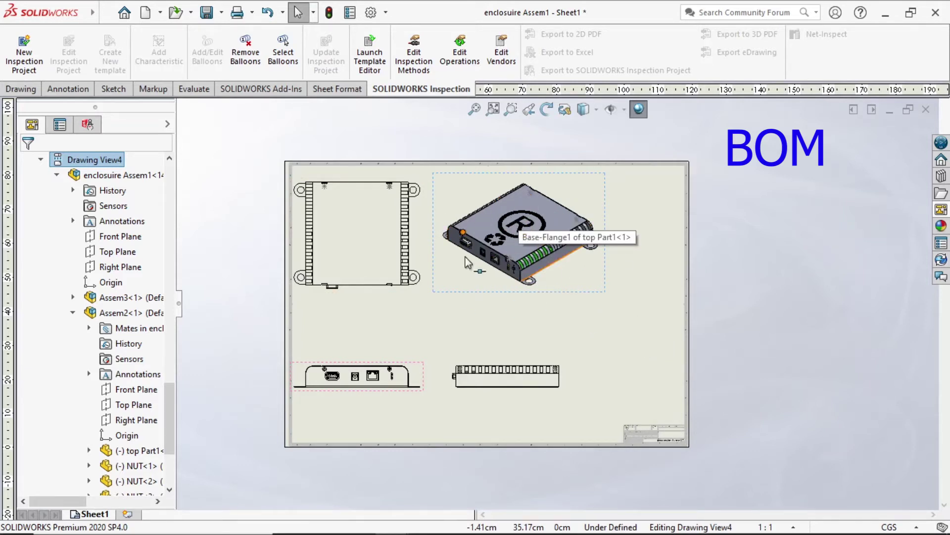
{"action": "left_click", "coordinate": [501, 250]}
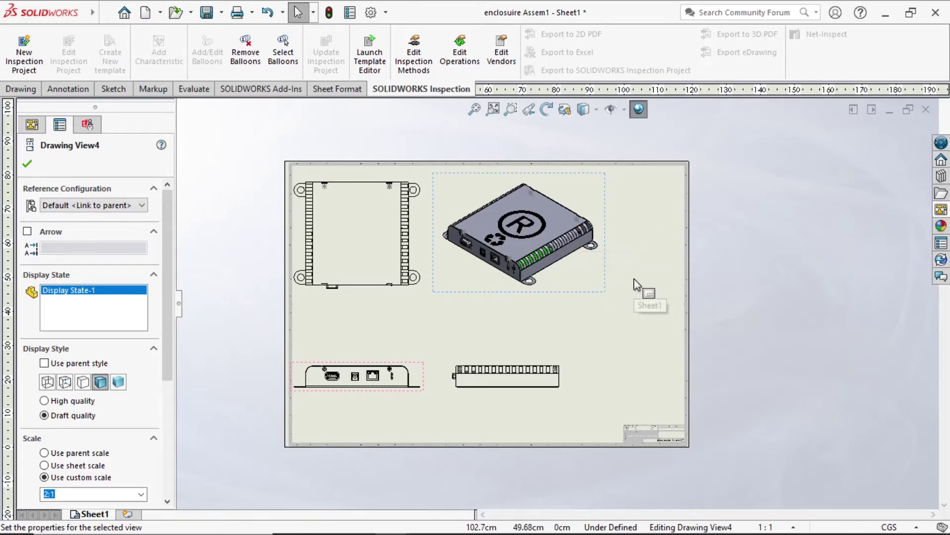
{"action": "left_click", "coordinate": [485, 329]}
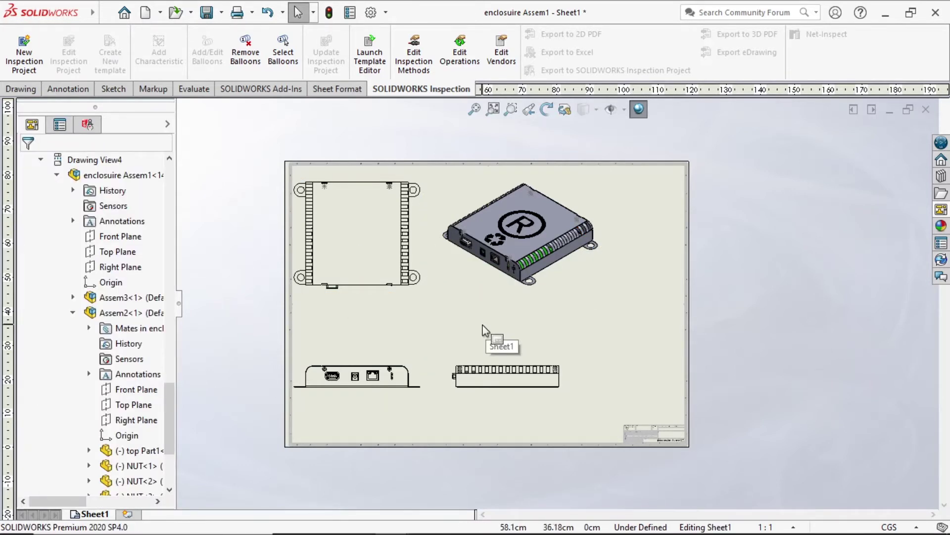
Insert a top-level bill of materials for the isometric view with the bom-standard template, placing it just above the title block
{"action": "mouse_move", "coordinate": [92, 12]}
{"action": "left_click", "coordinate": [130, 13]}
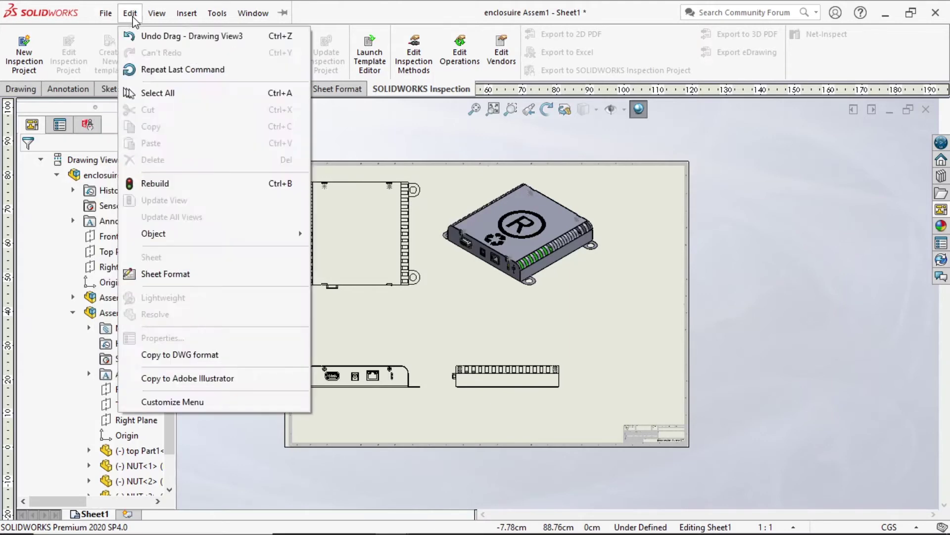
{"action": "mouse_move", "coordinate": [187, 18]}
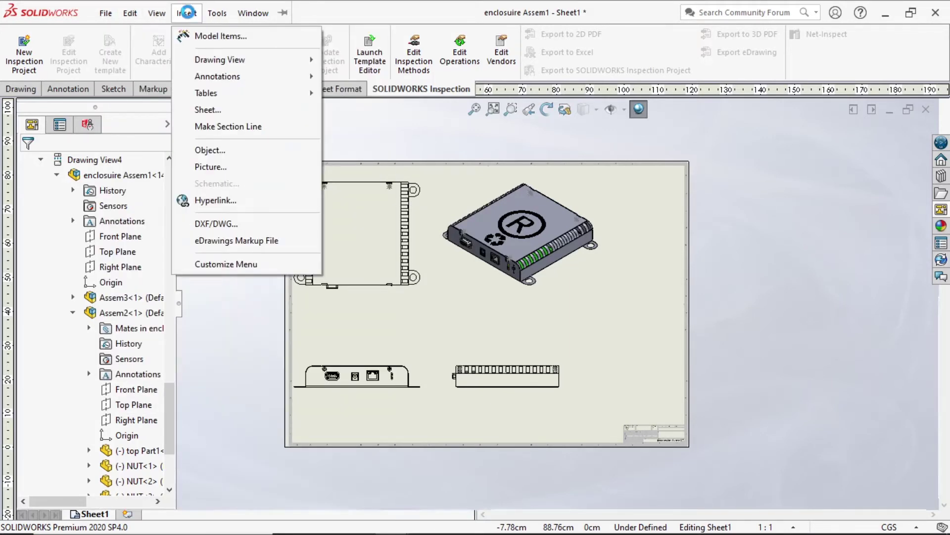
{"action": "mouse_move", "coordinate": [282, 95]}
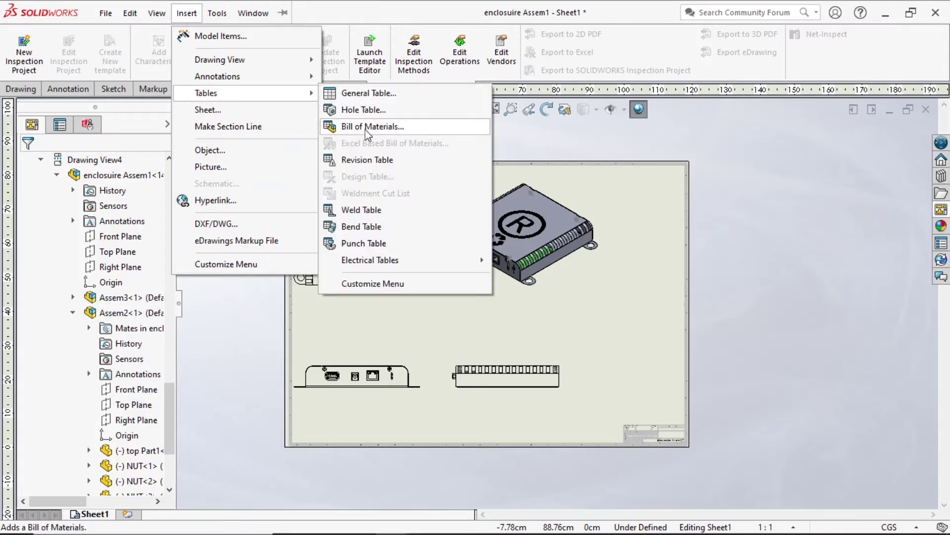
{"action": "left_click", "coordinate": [382, 127]}
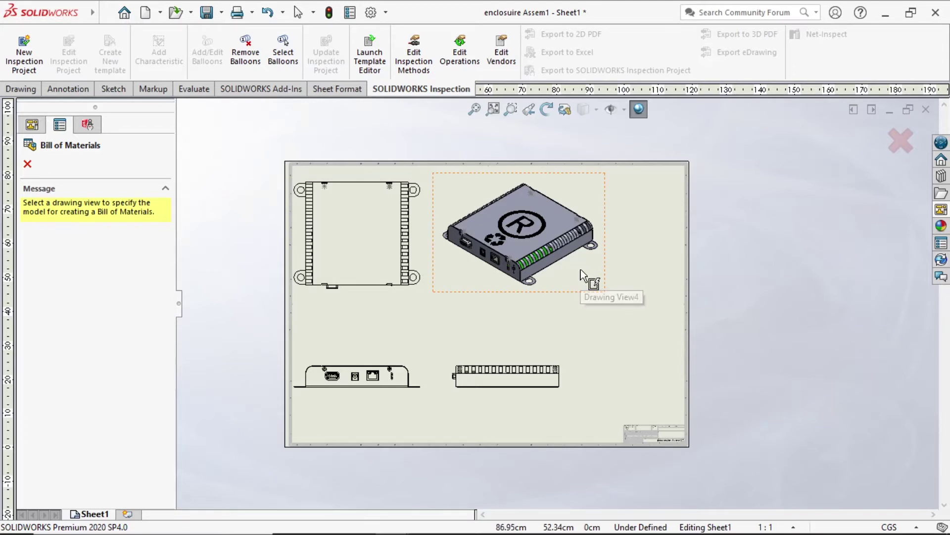
{"action": "left_click", "coordinate": [574, 285]}
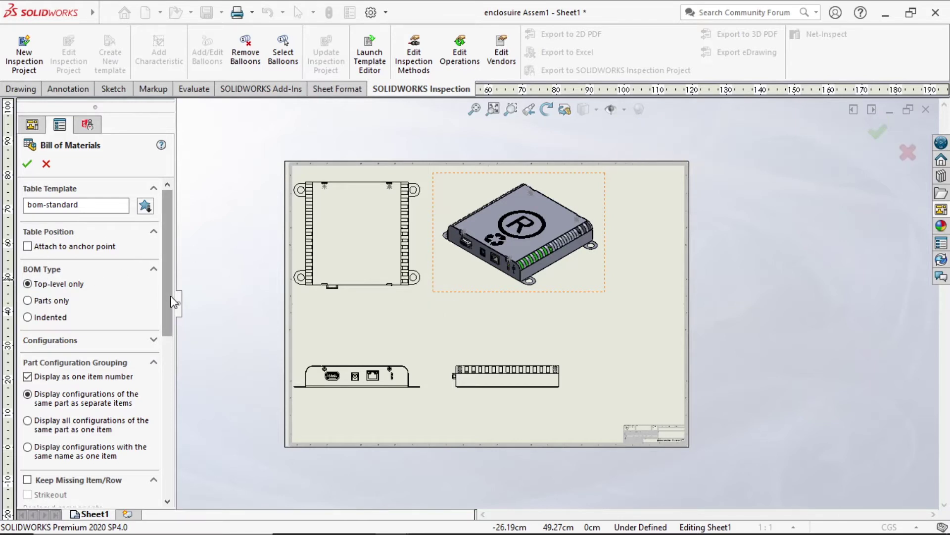
{"action": "left_click", "coordinate": [32, 168]}
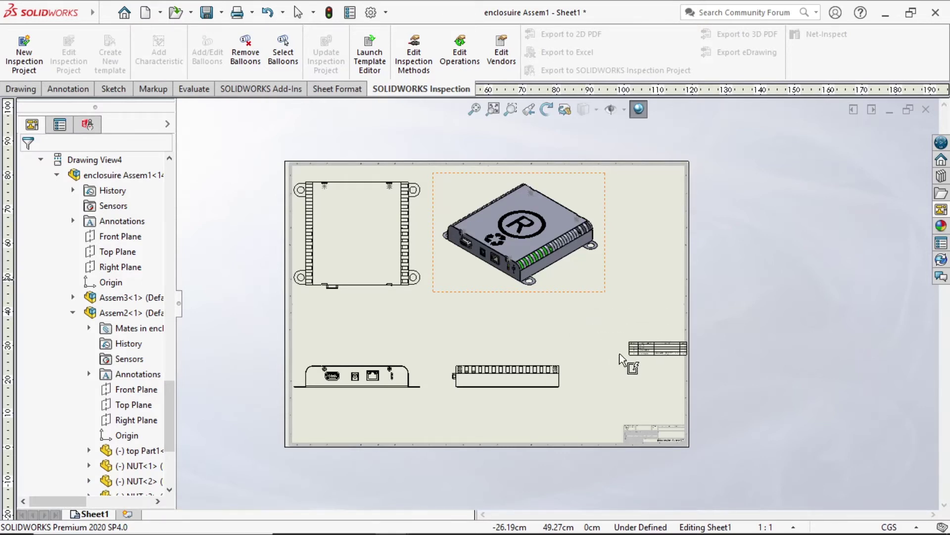
{"action": "left_click", "coordinate": [625, 402]}
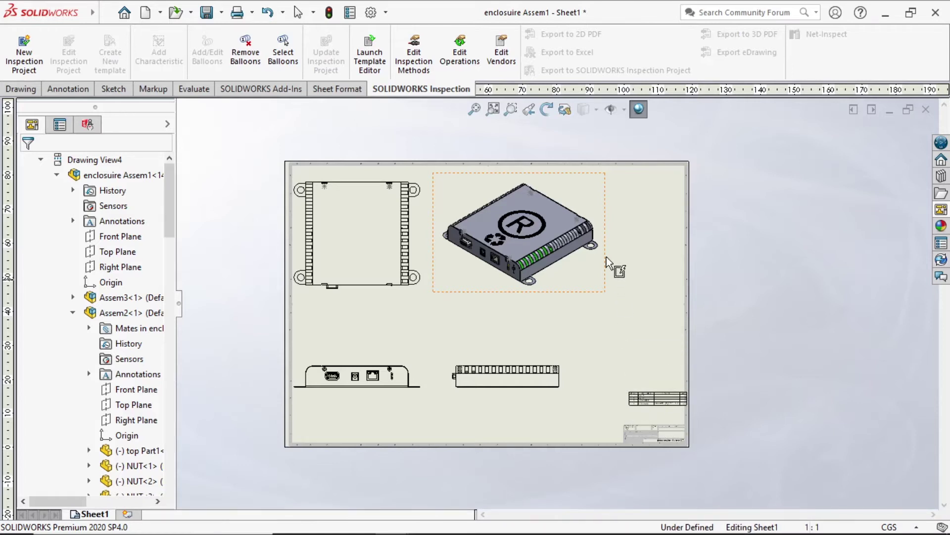
Shift the bill of materials slightly to meet the sheet's inner border, and enlarge it by its lower-left corner
{"action": "scroll", "coordinate": [654, 374], "scroll_direction": "down", "scroll_amount": 5}
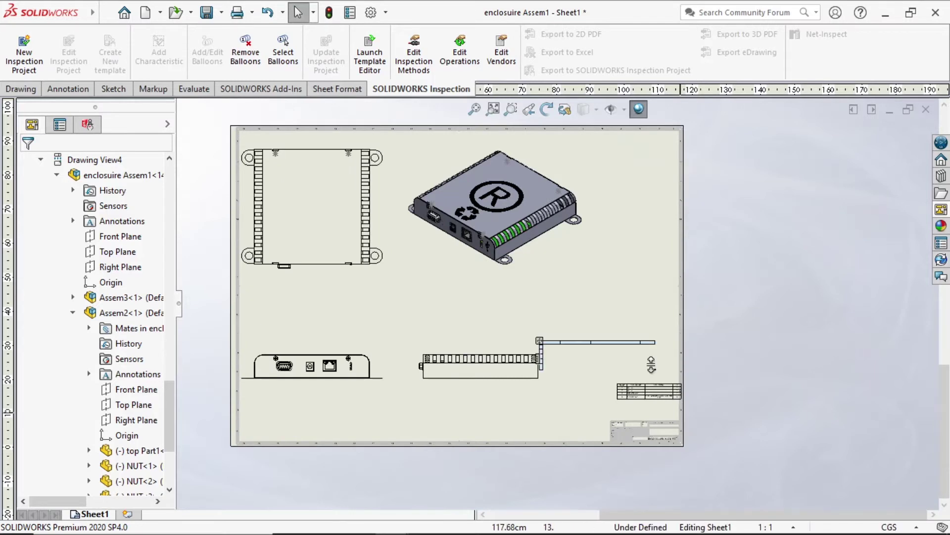
{"action": "scroll", "coordinate": [501, 327], "scroll_direction": "down", "scroll_amount": 3}
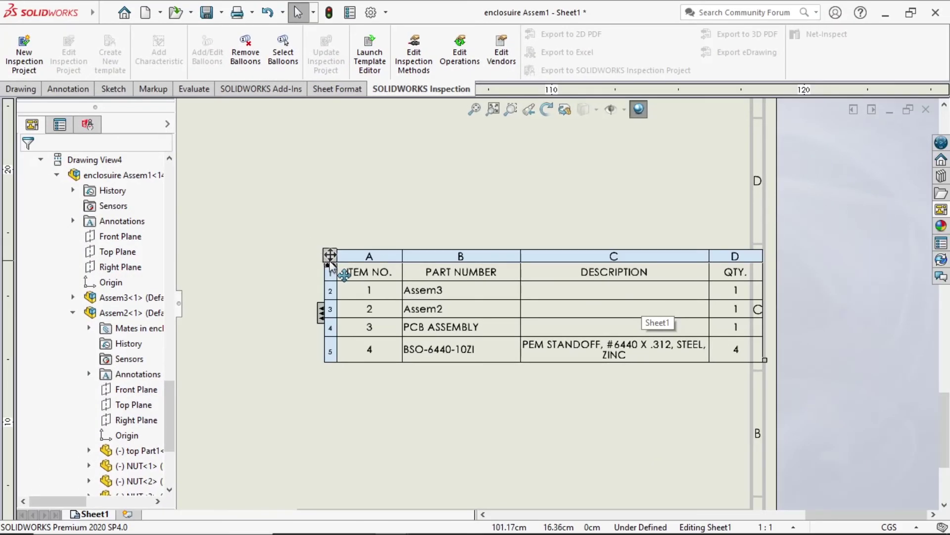
{"action": "left_click_drag", "start_coordinate": [330, 255], "coordinate": [319, 248]}
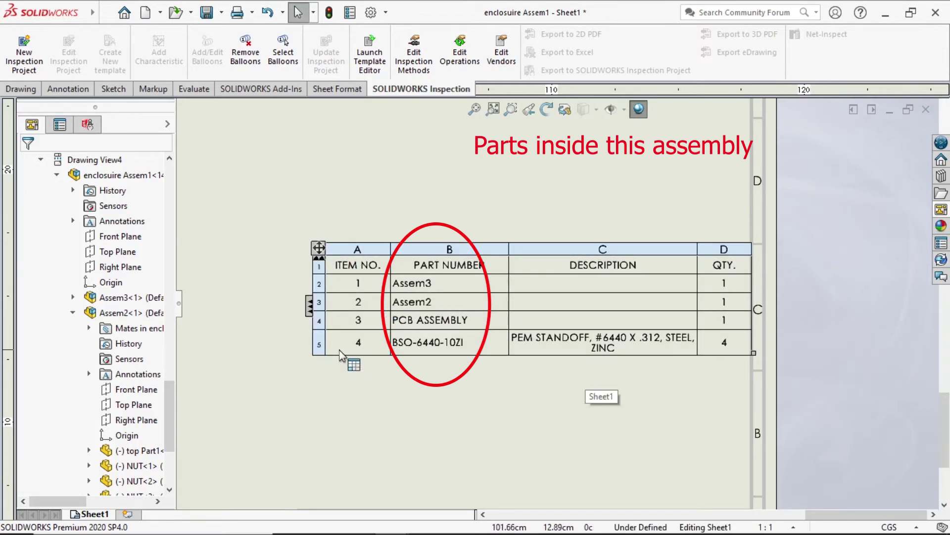
{"action": "left_click_drag", "start_coordinate": [317, 357], "coordinate": [261, 424]}
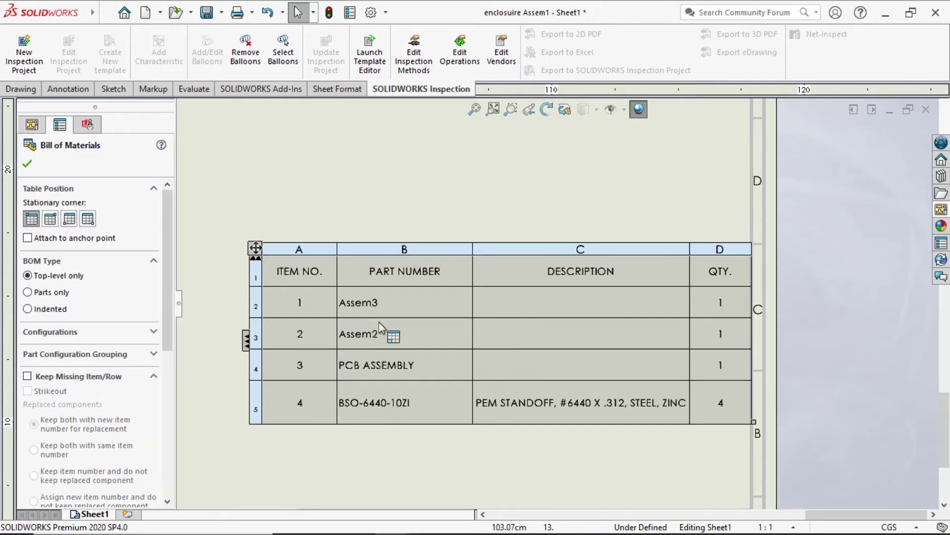
Widen the Description column of the bill of materials slightly
{"action": "left_click", "coordinate": [421, 303]}
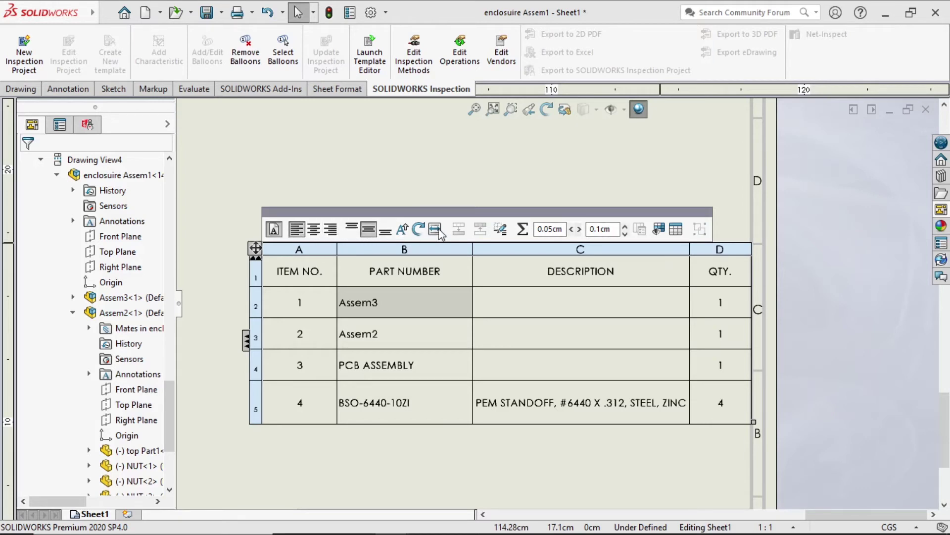
{"action": "left_click", "coordinate": [690, 253]}
{"action": "mouse_move", "coordinate": [690, 262]}
{"action": "left_mouse_down"}
{"action": "mouse_move", "coordinate": [643, 262]}
{"action": "mouse_move", "coordinate": [700, 262]}
{"action": "left_mouse_up"}
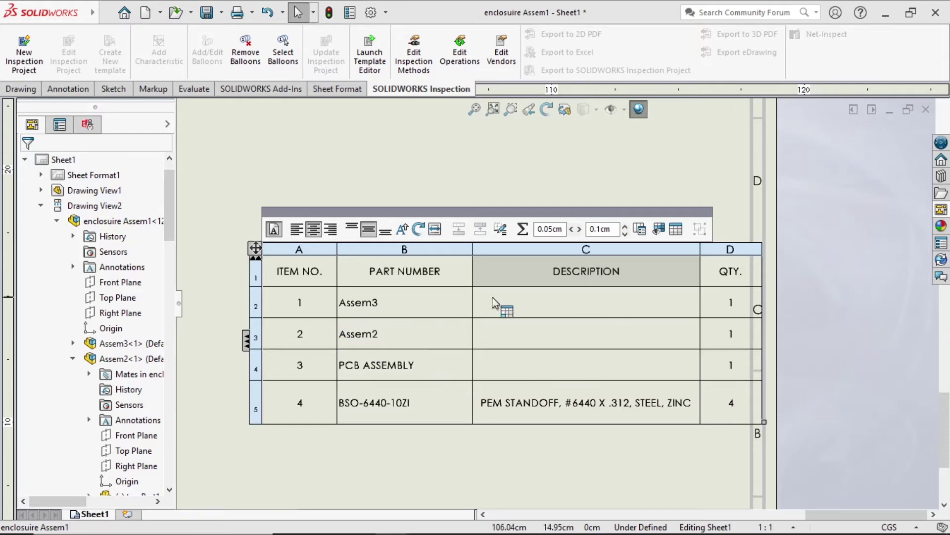
Open the Assem3 subassembly from its row in the bill of materials
{"action": "left_click", "coordinate": [308, 300]}
{"action": "right_click", "coordinate": [309, 301]}
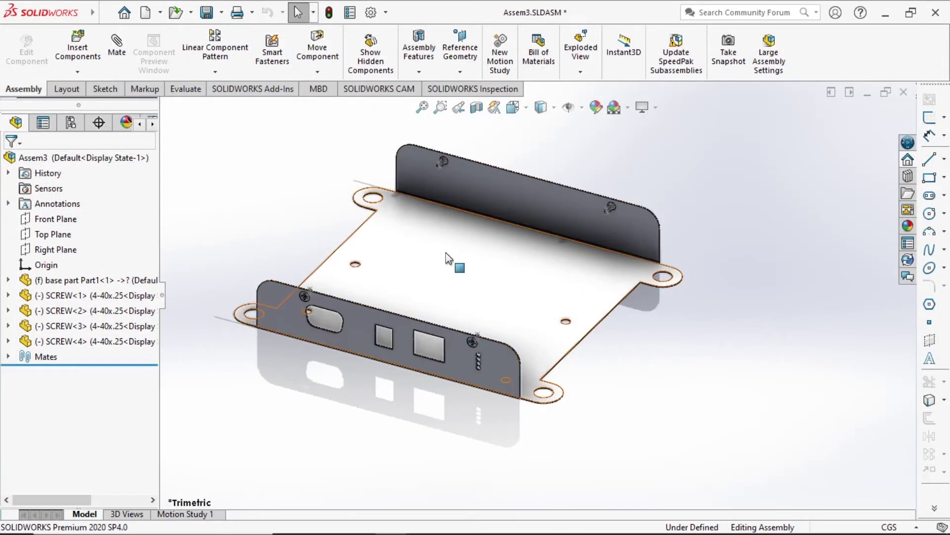
{"action": "left_click", "coordinate": [460, 207]}
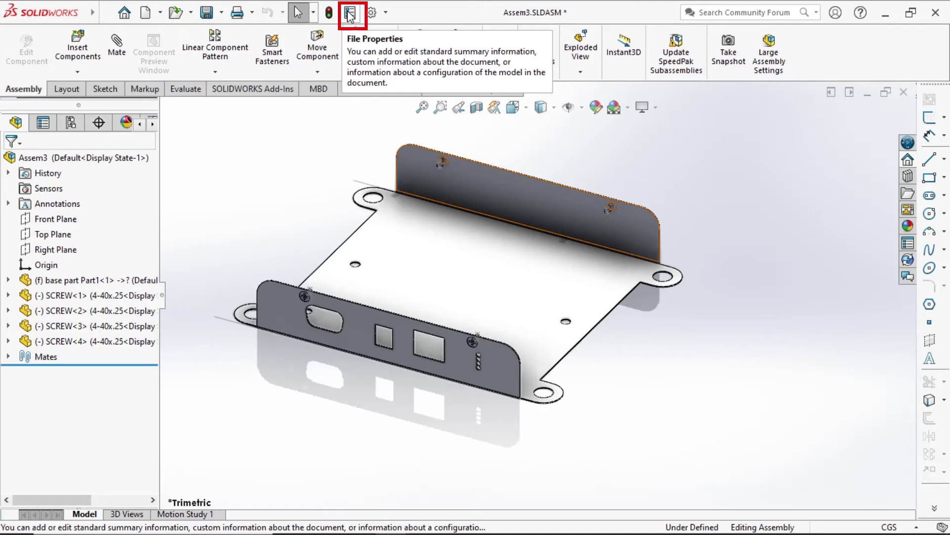
Set the configuration-specific Description property of Assem3 to "base part" in its file properties
{"action": "left_click", "coordinate": [350, 16]}
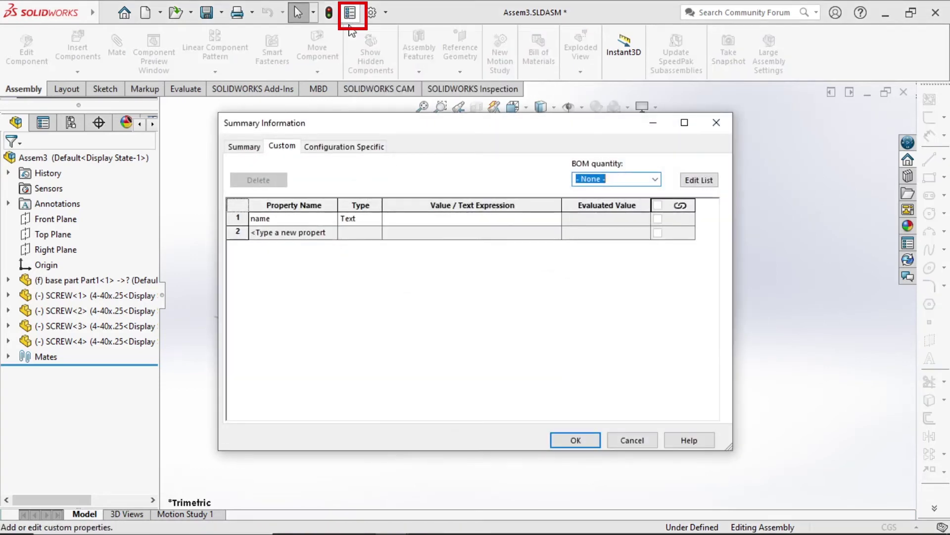
{"action": "left_click", "coordinate": [349, 146]}
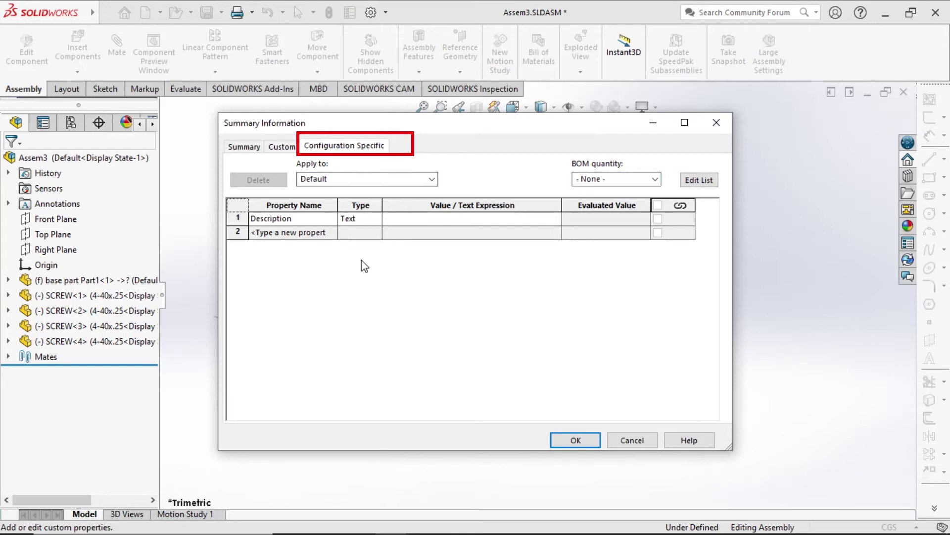
{"action": "left_click", "coordinate": [326, 222]}
{"action": "double_click", "coordinate": [333, 219]}
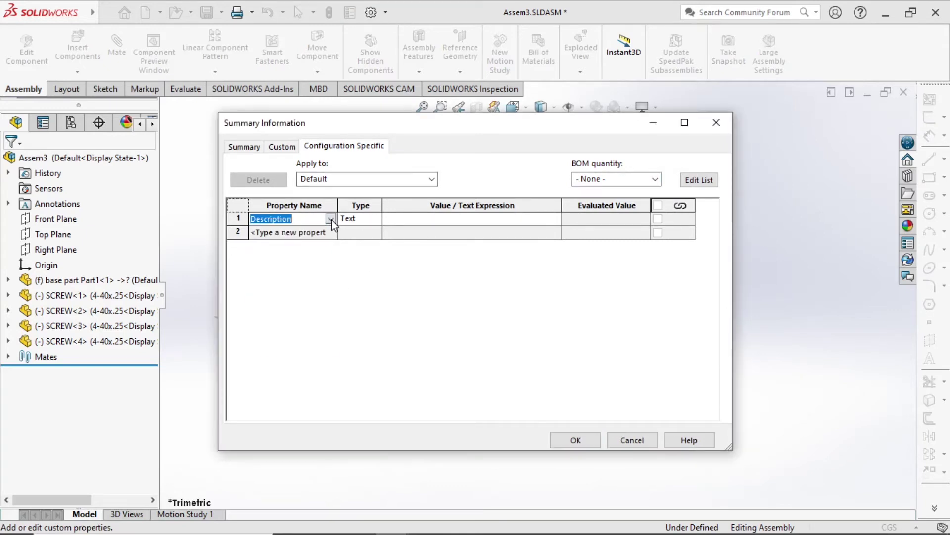
{"action": "left_click", "coordinate": [417, 223]}
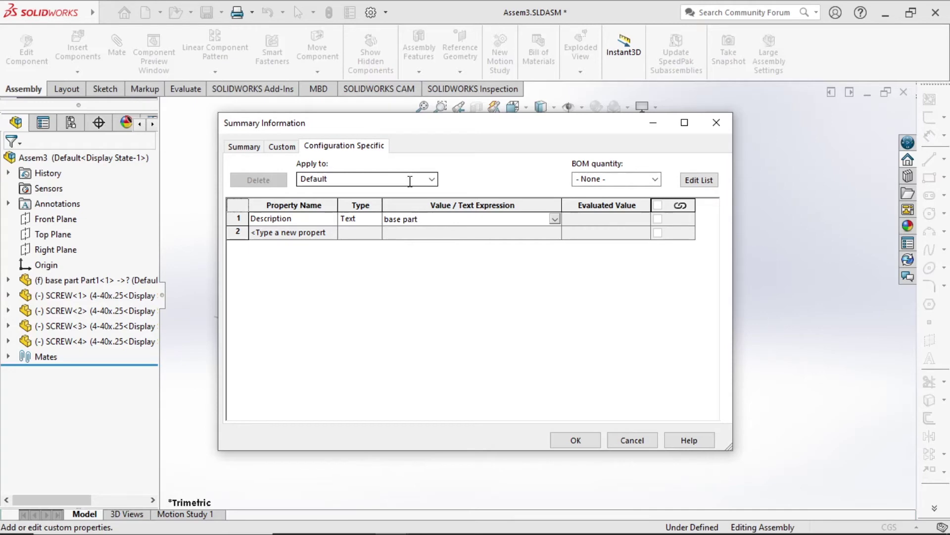
{"action": "type", "text": "base part"}
{"action": "left_click", "coordinate": [570, 440]}
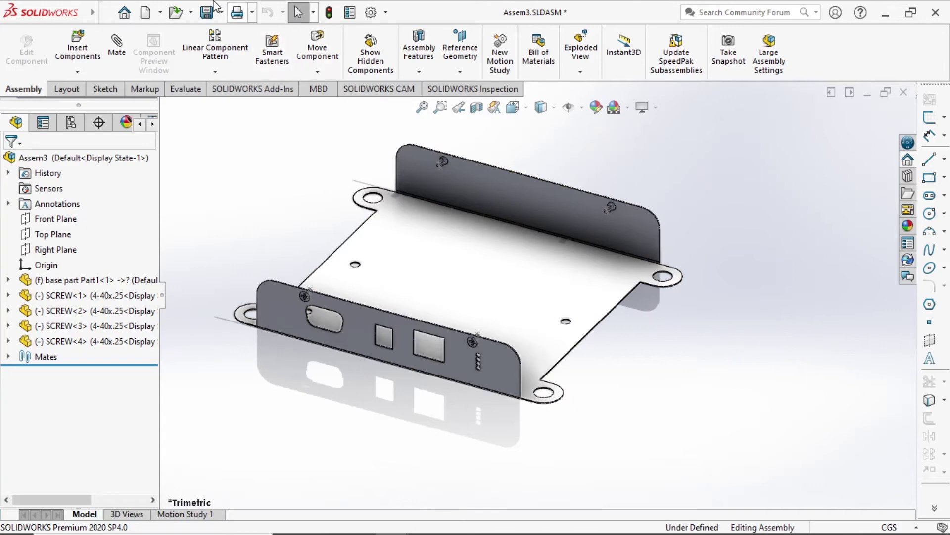
Return to the enclosuire Assem1 - Sheet1 drawing
{"action": "left_click", "coordinate": [106, 13]}
{"action": "mouse_move", "coordinate": [253, 14]}
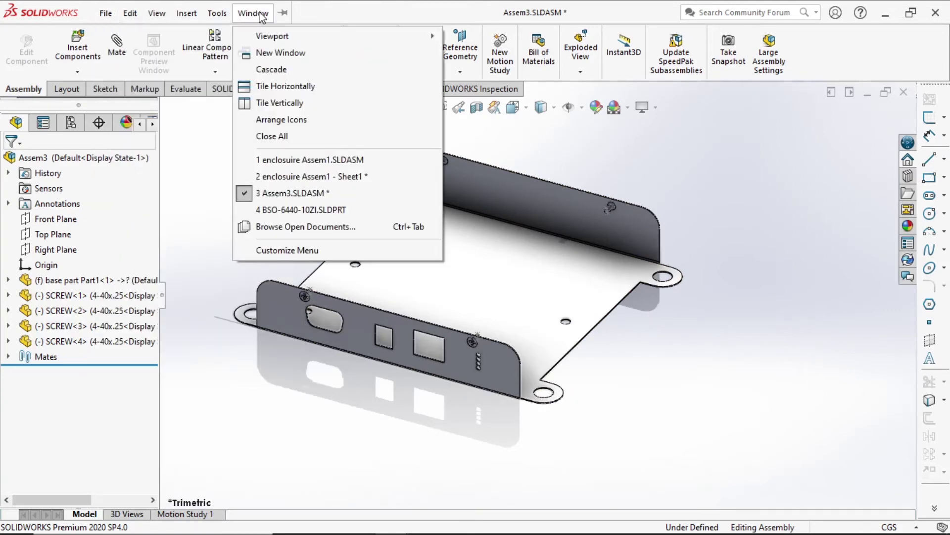
{"action": "left_click", "coordinate": [286, 177]}
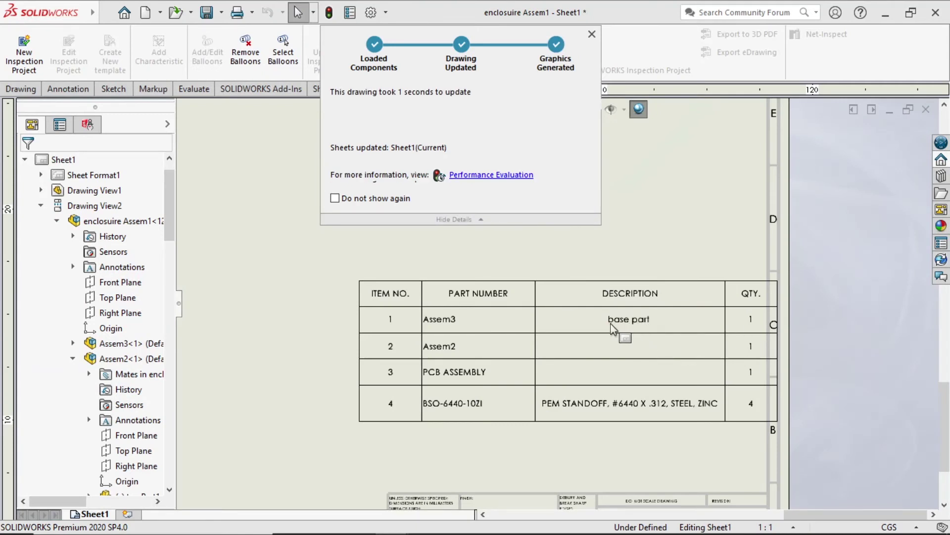
Open the Assem2 subassembly from its row in the bill of materials
{"action": "left_click", "coordinate": [631, 347]}
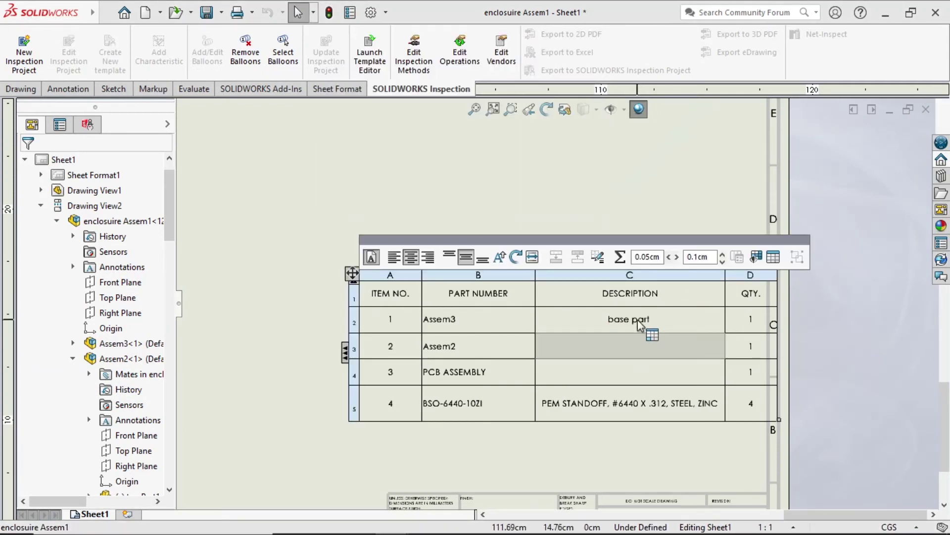
{"action": "left_click", "coordinate": [465, 348]}
{"action": "right_click", "coordinate": [465, 350]}
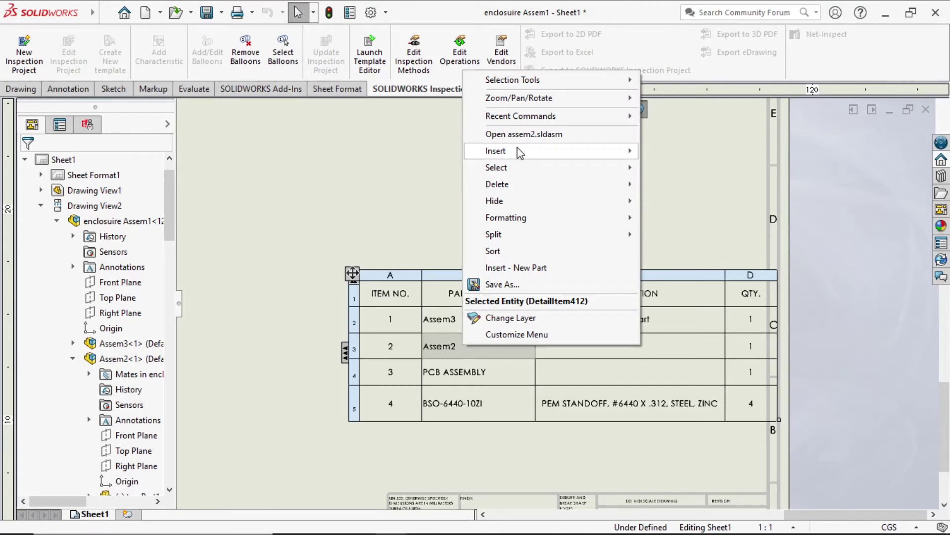
{"action": "left_click", "coordinate": [541, 141]}
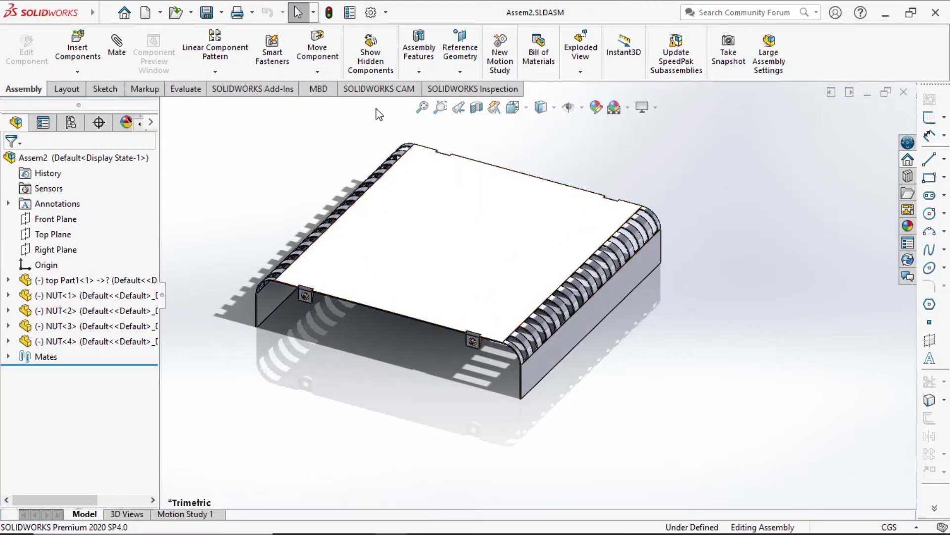
Add a configuration-specific Description property with the value "TOP Part" to Assem2's file properties
{"action": "left_click", "coordinate": [349, 12]}
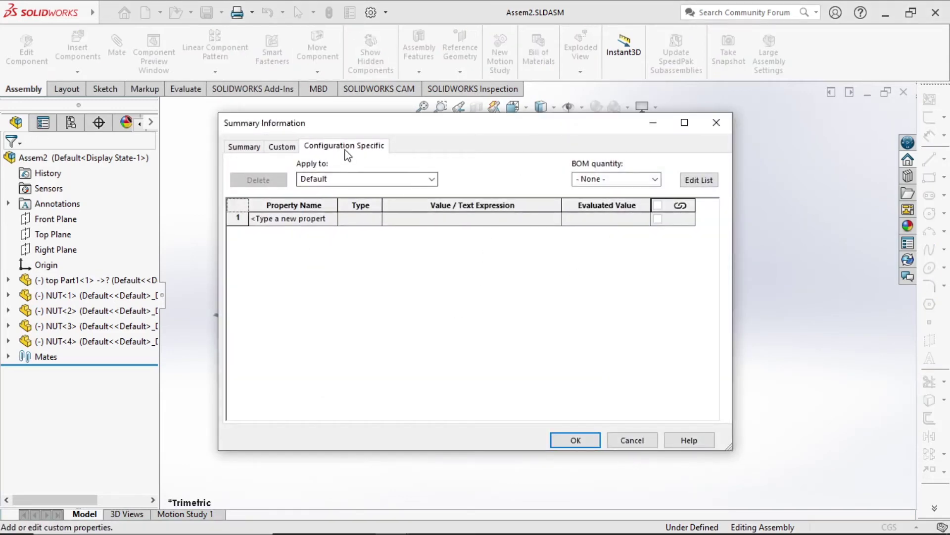
{"action": "left_click", "coordinate": [323, 227]}
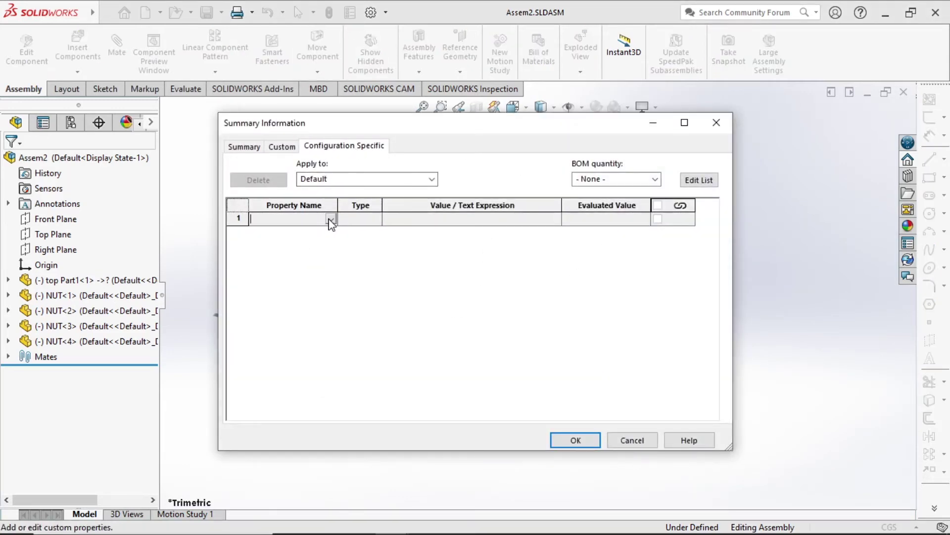
{"action": "left_click", "coordinate": [330, 219]}
{"action": "left_click", "coordinate": [302, 231]}
{"action": "left_click", "coordinate": [428, 219]}
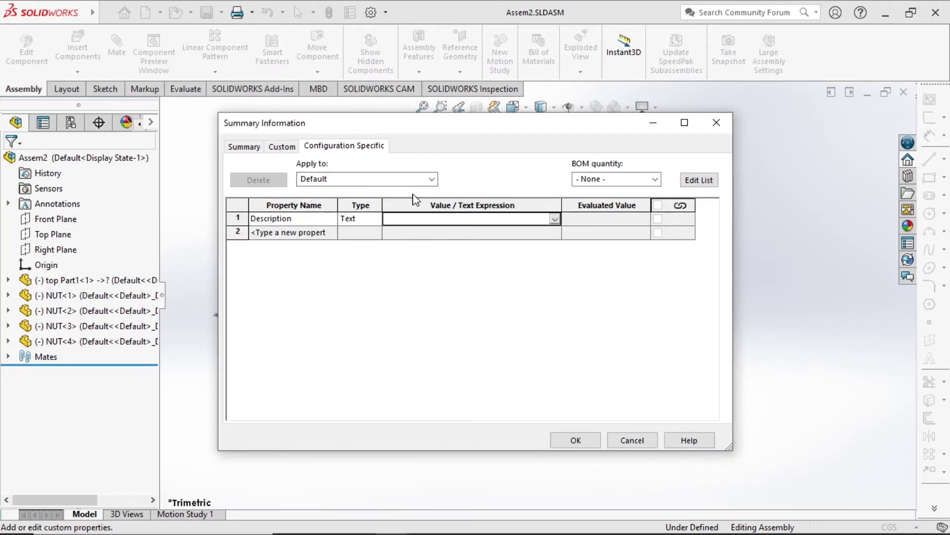
{"action": "type", "text": "TOP Part"}
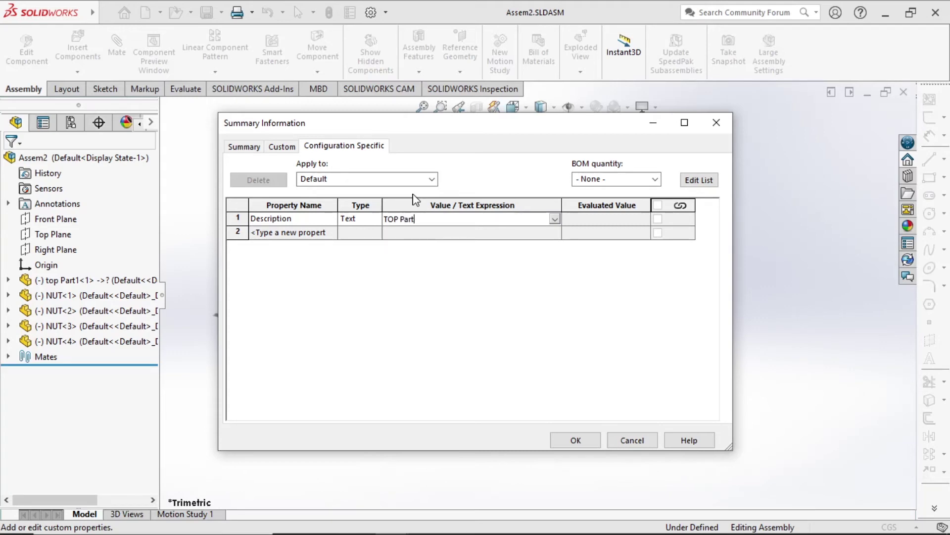
{"action": "left_click", "coordinate": [596, 441]}
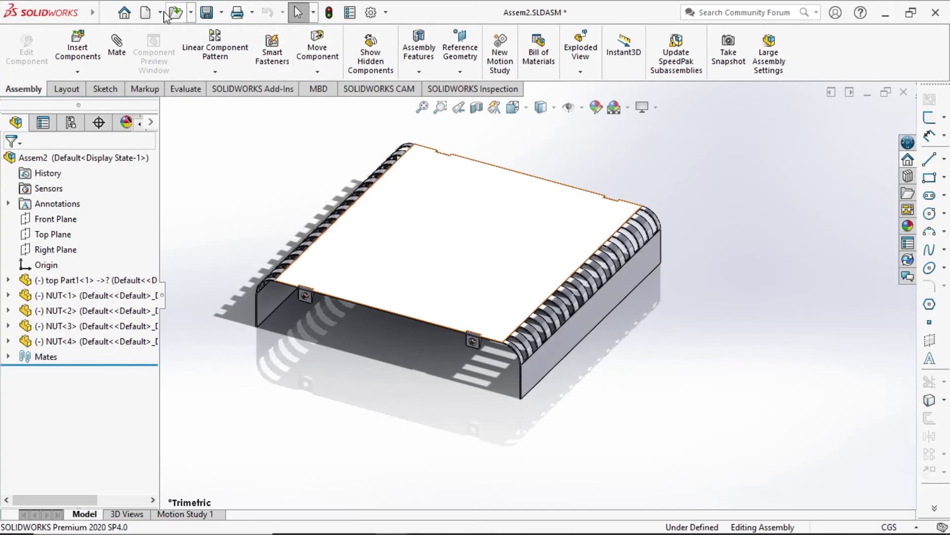
Return to the enclosuire Assem1 - Sheet1 drawing and open PCB ASSEMBLY from its row in the bill of materials
{"action": "mouse_move", "coordinate": [60, 12]}
{"action": "left_click", "coordinate": [187, 13]}
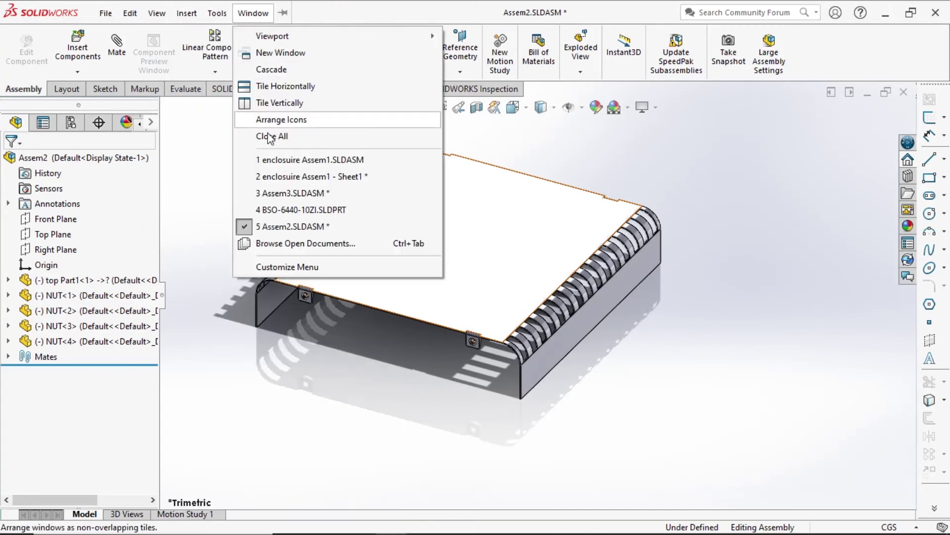
{"action": "left_click", "coordinate": [307, 177]}
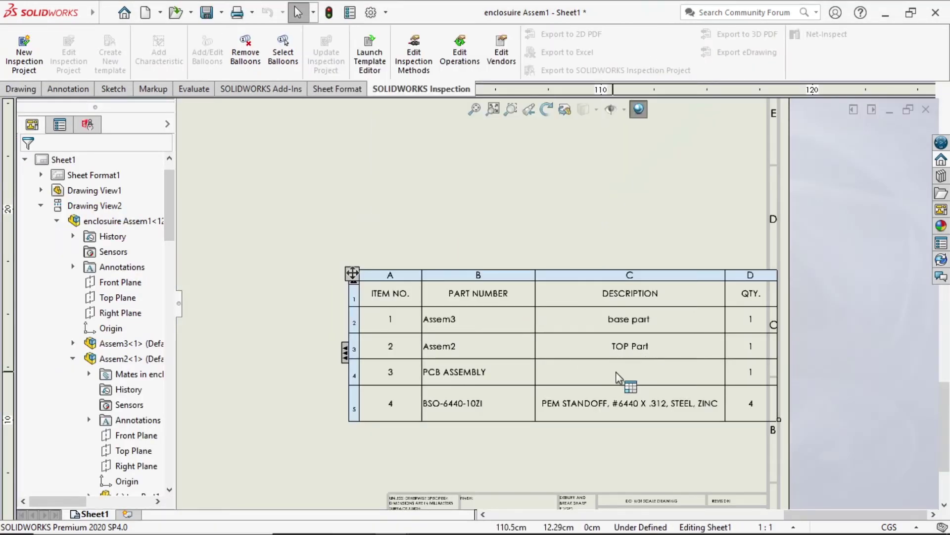
{"action": "right_click", "coordinate": [403, 370]}
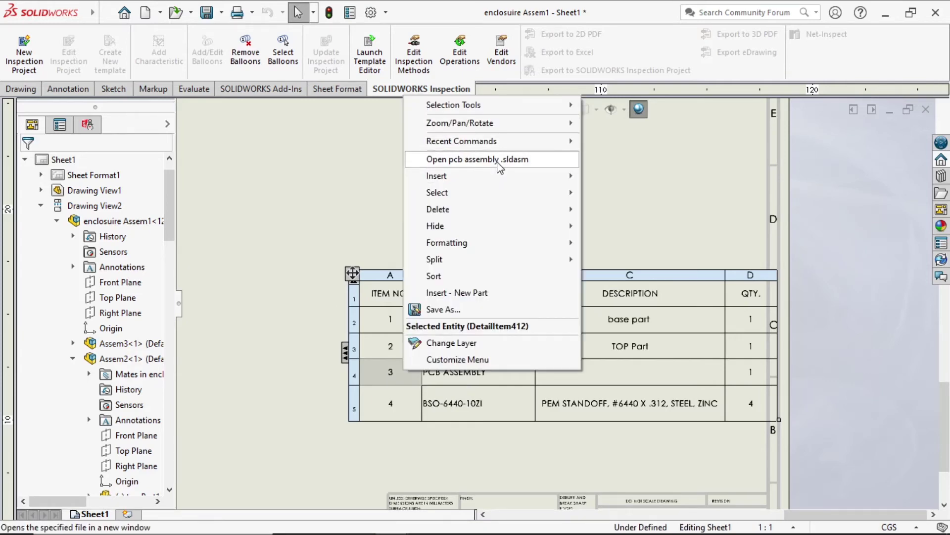
{"action": "left_click", "coordinate": [495, 160]}
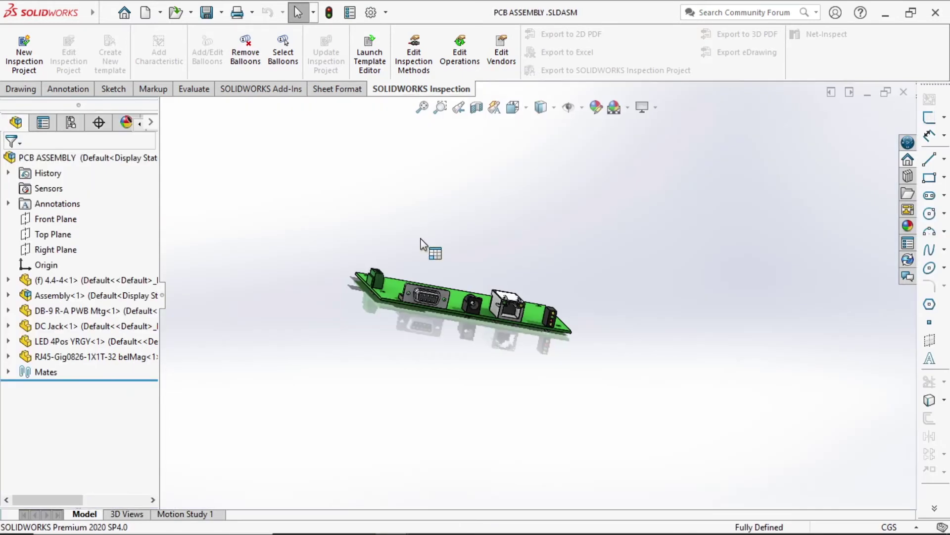
Add a configuration-specific Description property with the value "PCB File" to the PCB ASSEMBLY file properties
{"action": "left_click", "coordinate": [350, 12]}
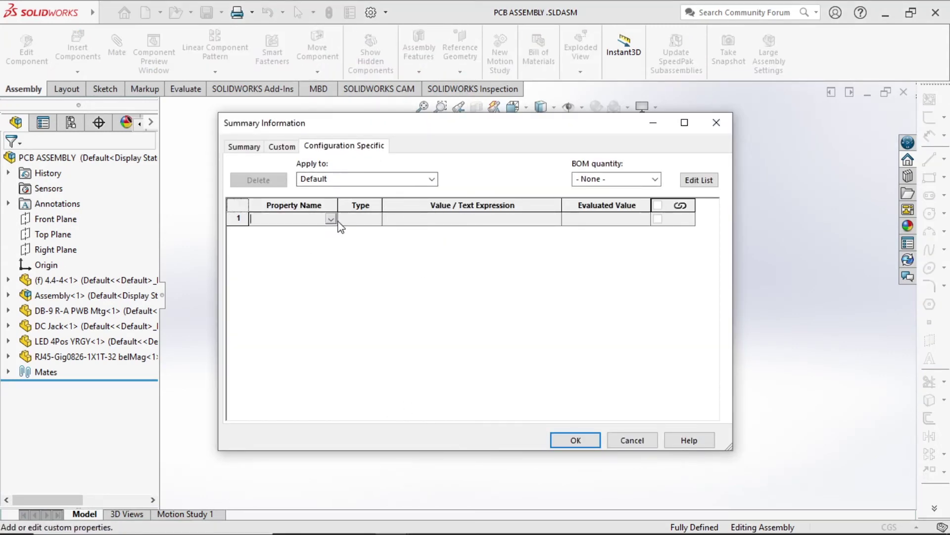
{"action": "left_click", "coordinate": [331, 219]}
{"action": "left_click", "coordinate": [311, 237]}
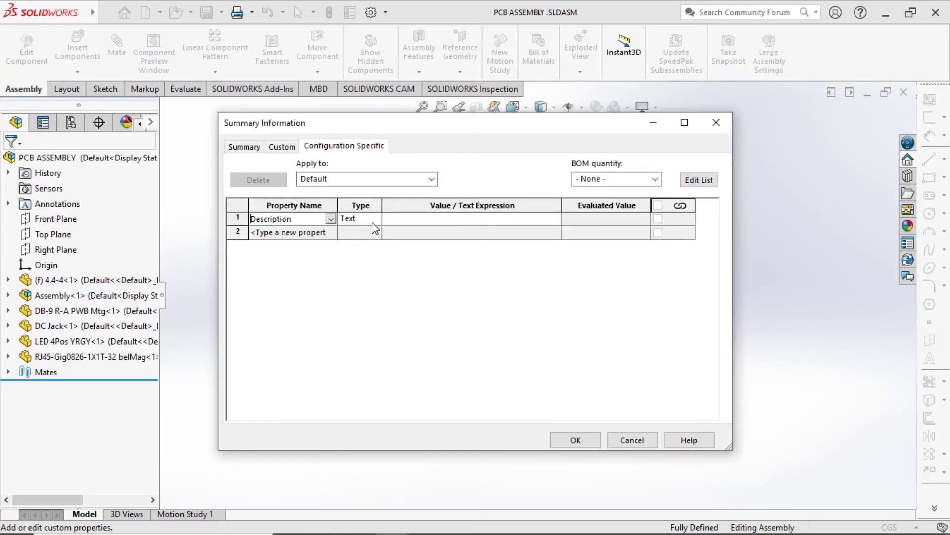
{"action": "left_click", "coordinate": [440, 220]}
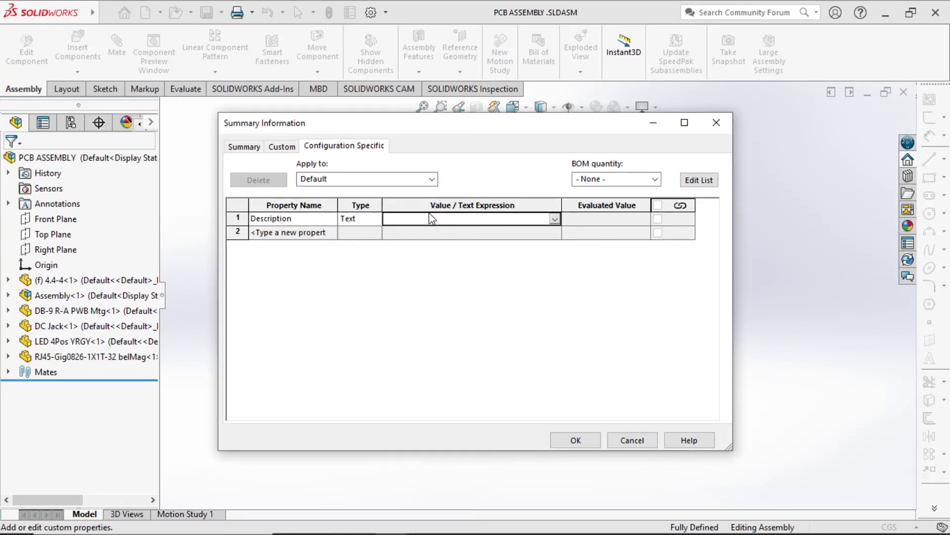
{"action": "type", "text": "PCB File"}
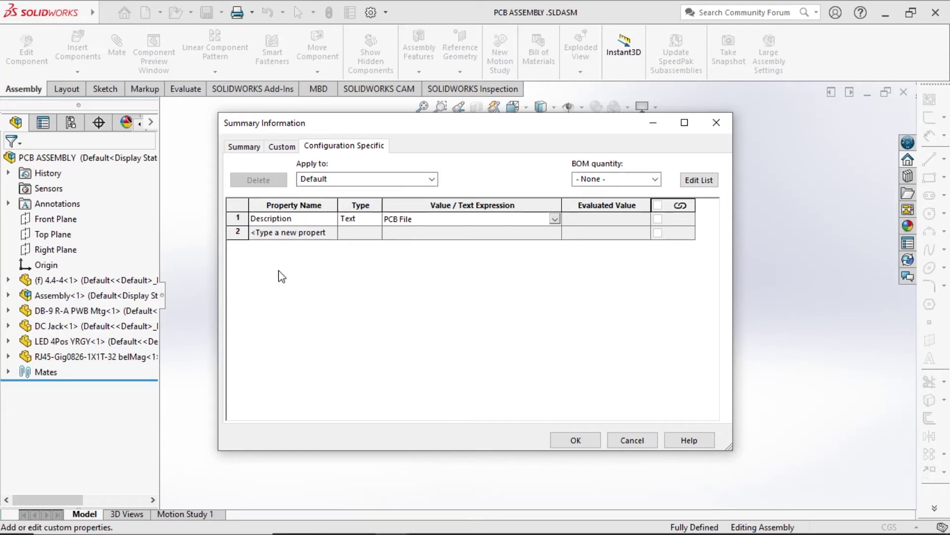
{"action": "left_click", "coordinate": [304, 236]}
{"action": "left_click", "coordinate": [331, 233]}
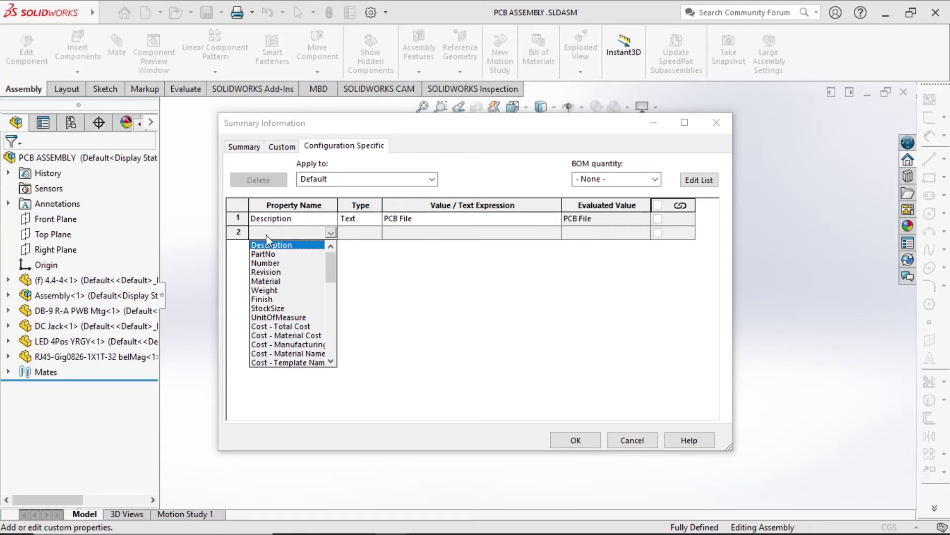
{"action": "left_click", "coordinate": [490, 341]}
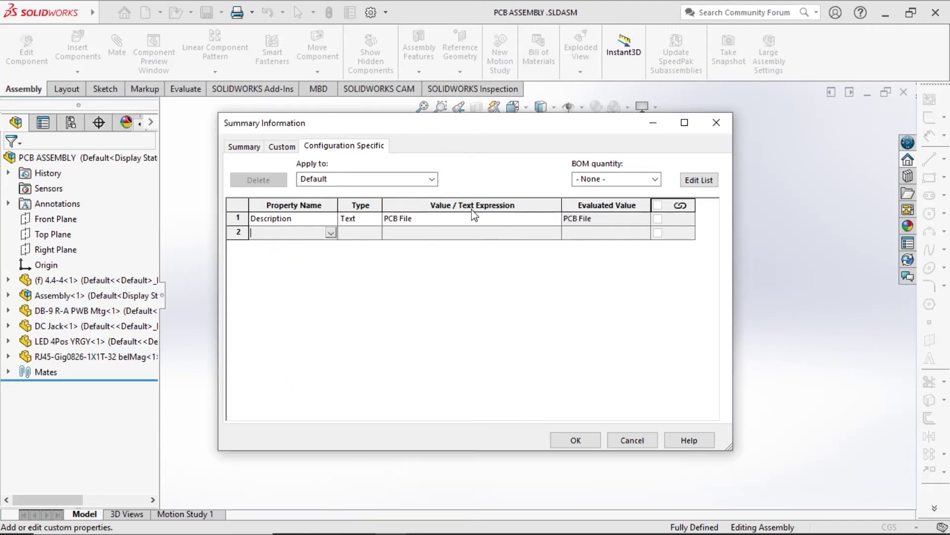
{"action": "left_click", "coordinate": [576, 441]}
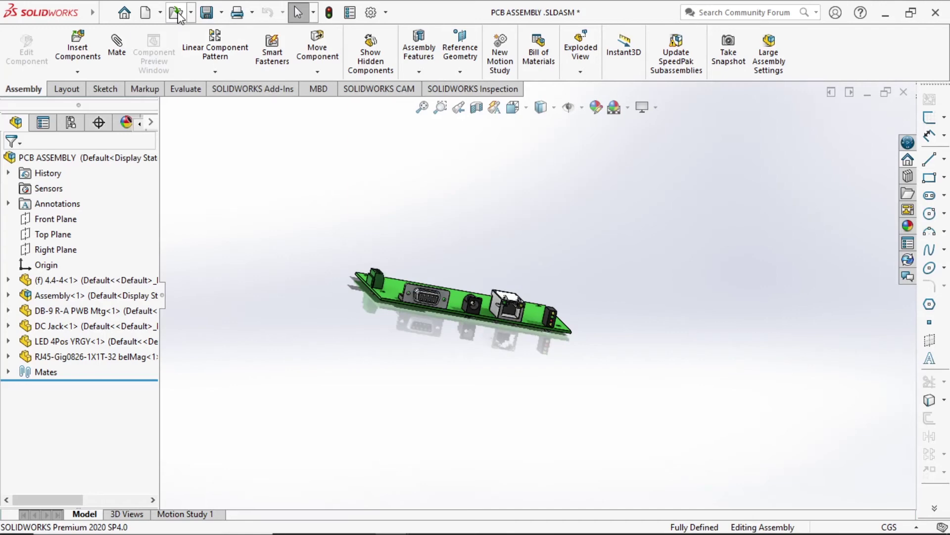
Switch back from PCB ASSEMBLY to the enclosuire Assem1 - Sheet1 drawing
{"action": "left_click", "coordinate": [253, 13]}
{"action": "left_click", "coordinate": [350, 177]}
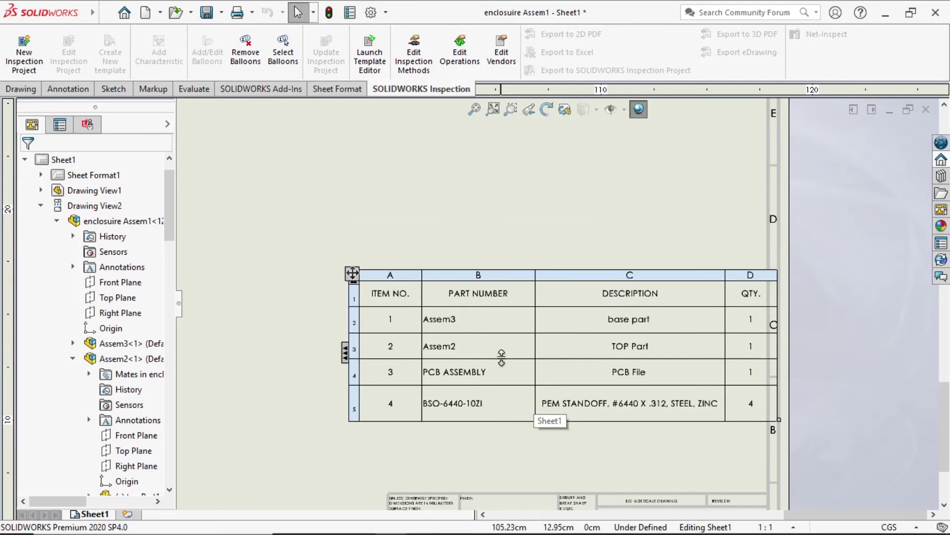
{"action": "left_click", "coordinate": [548, 225]}
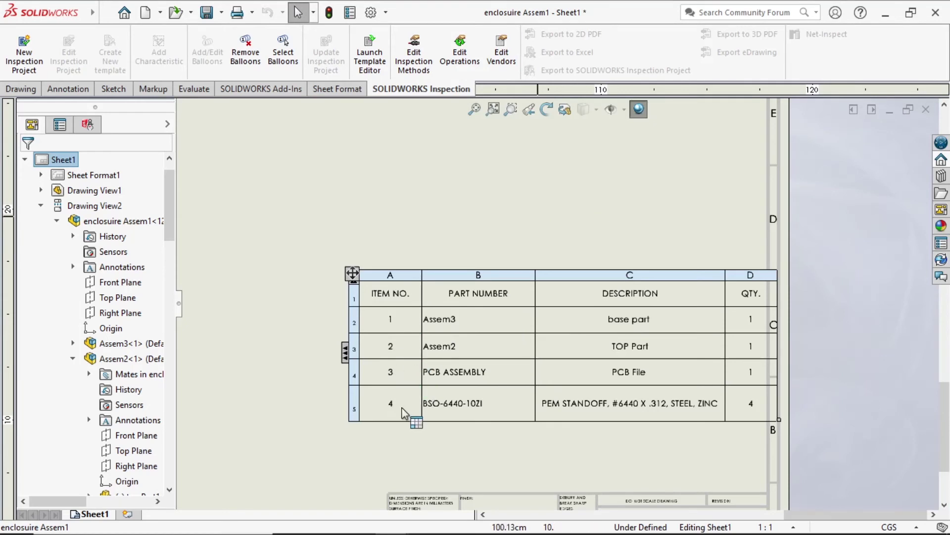
Set the row height of items 1 to 4 in the bill of materials to 1.23 cm
{"action": "left_click", "coordinate": [402, 322]}
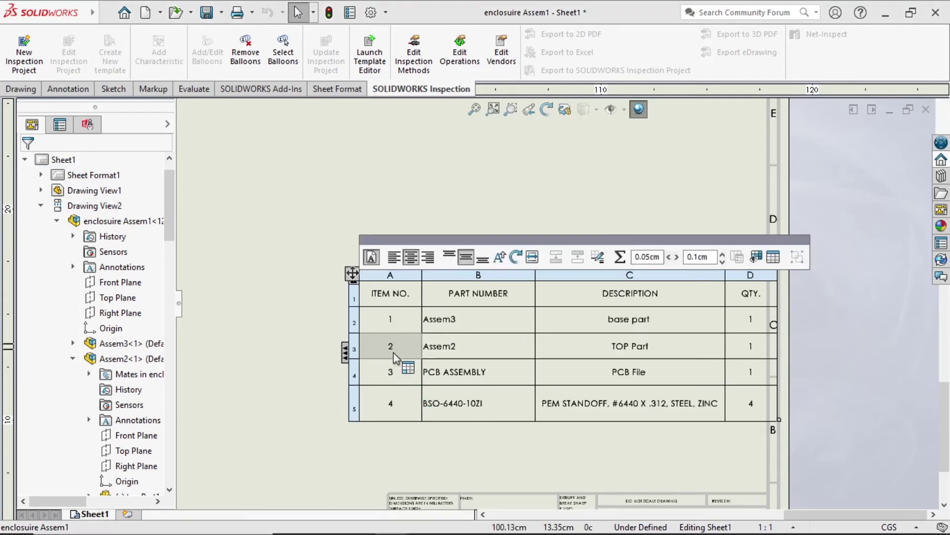
{"action": "left_click_drag", "start_coordinate": [395, 342], "coordinate": [396, 401]}
{"action": "right_click", "coordinate": [395, 401]}
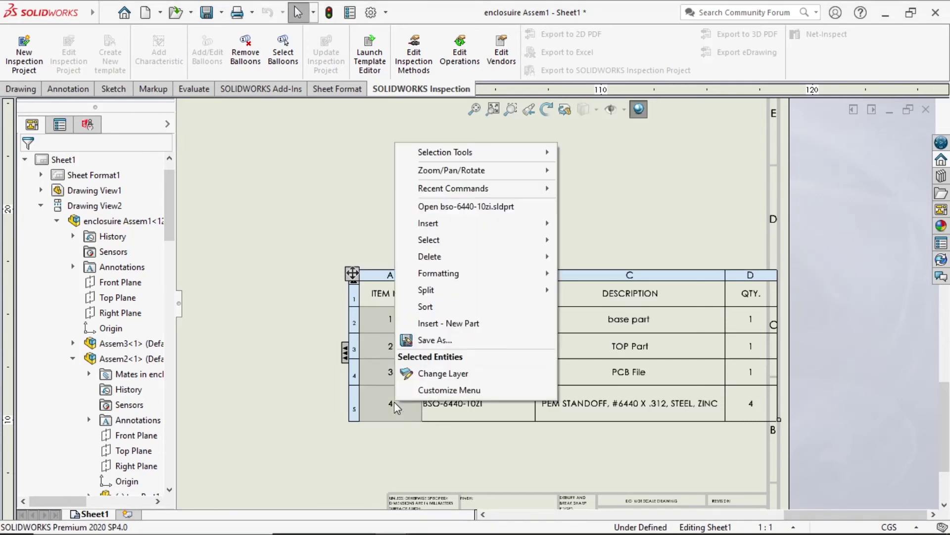
{"action": "mouse_move", "coordinate": [460, 276]}
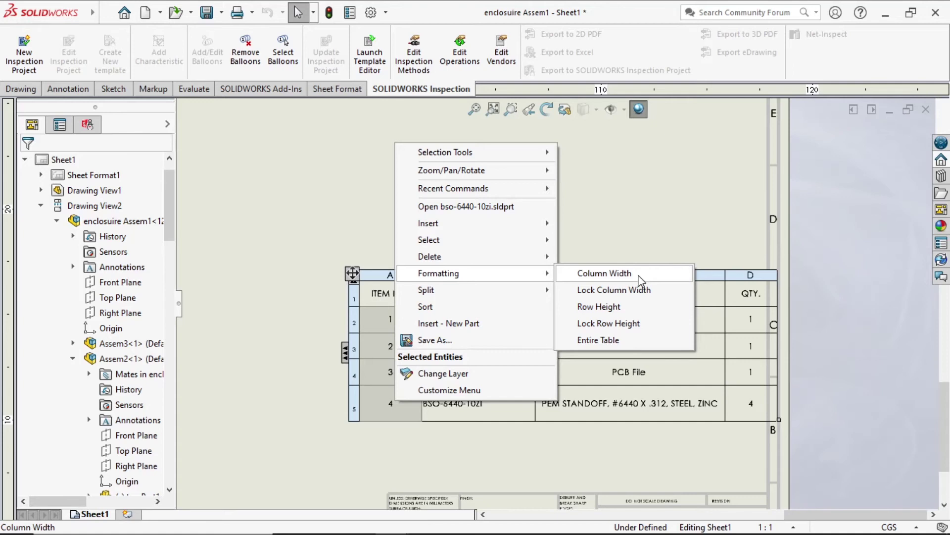
{"action": "left_click", "coordinate": [639, 311]}
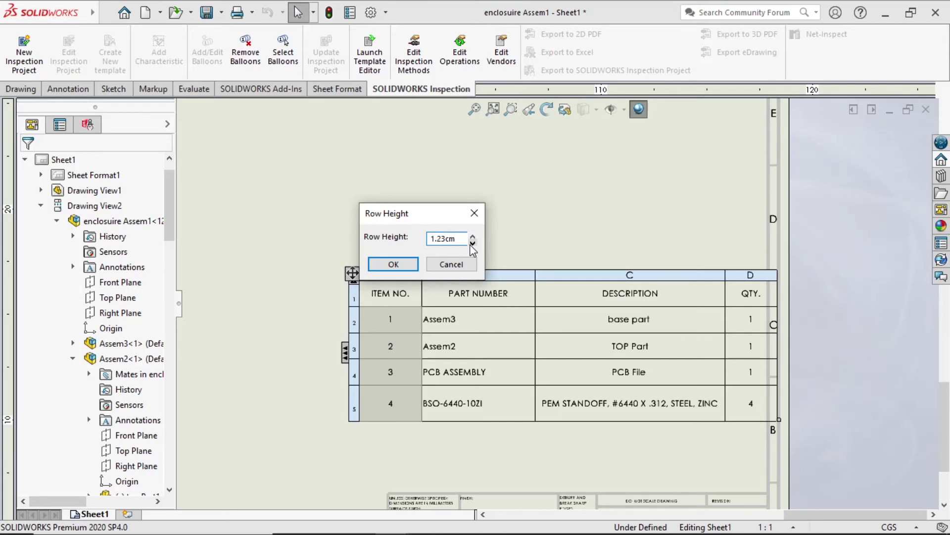
{"action": "left_click", "coordinate": [392, 262]}
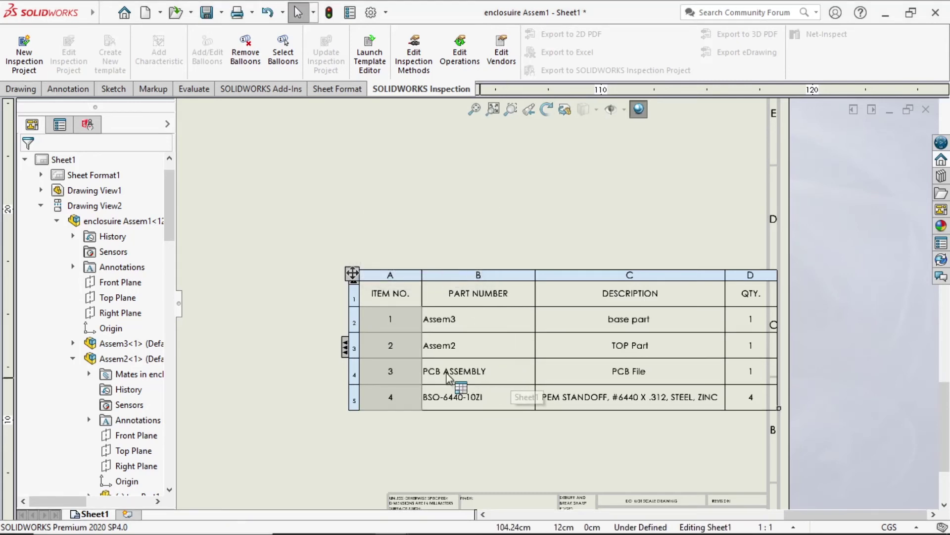
{"action": "left_click", "coordinate": [333, 281]}
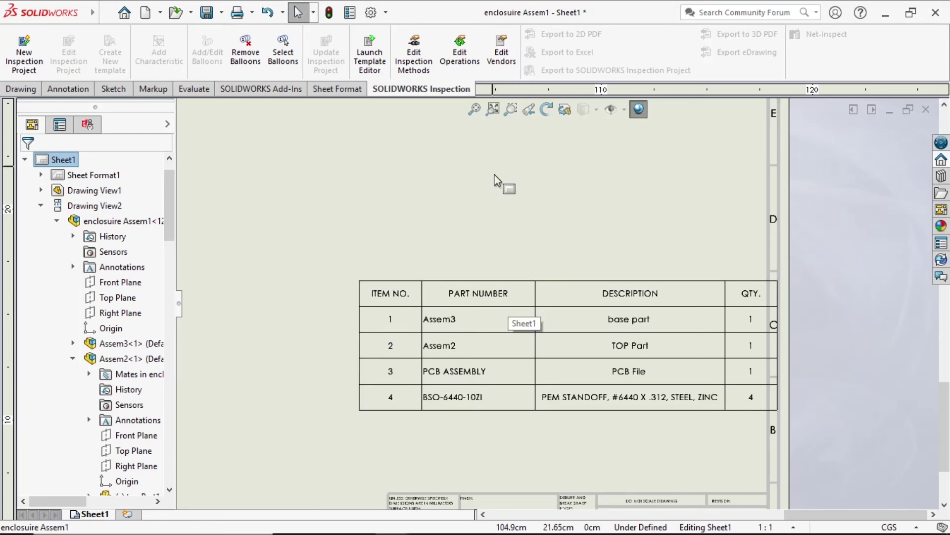
Examine the title block, the bill of materials and the arranged views across the drawing sheet
{"action": "scroll", "coordinate": [545, 317], "scroll_direction": "up", "scroll_amount": 4}
{"action": "scroll", "coordinate": [612, 401], "scroll_direction": "down", "scroll_amount": 4}
{"action": "scroll", "coordinate": [612, 401], "scroll_direction": "down", "scroll_amount": 4}
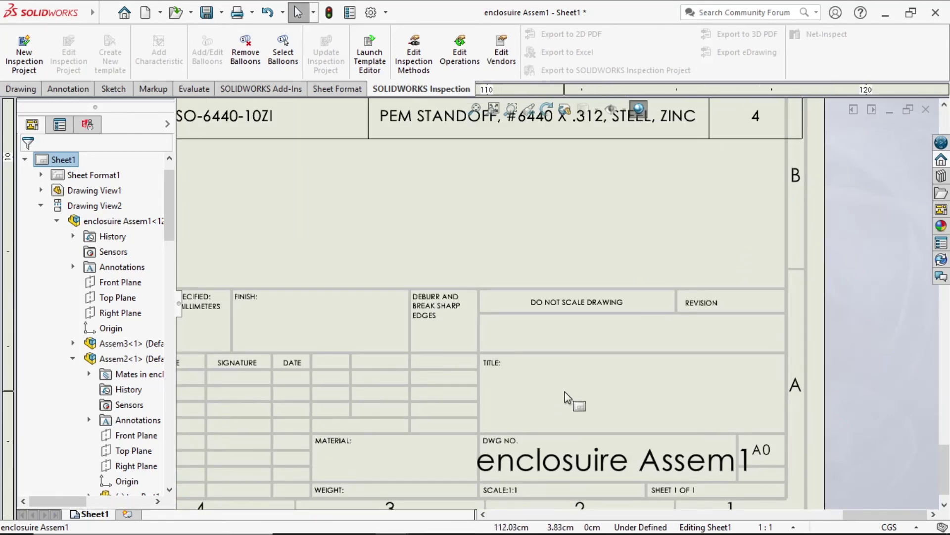
{"action": "scroll", "coordinate": [567, 397], "scroll_direction": "up", "scroll_amount": 2}
{"action": "scroll", "coordinate": [600, 311], "scroll_direction": "up", "scroll_amount": 2}
{"action": "scroll", "coordinate": [600, 311], "scroll_direction": "up", "scroll_amount": 2}
{"action": "left_click", "coordinate": [527, 201]}
{"action": "scroll", "coordinate": [526, 201], "scroll_direction": "down", "scroll_amount": 2}
{"action": "scroll", "coordinate": [526, 201], "scroll_direction": "up", "scroll_amount": 5}
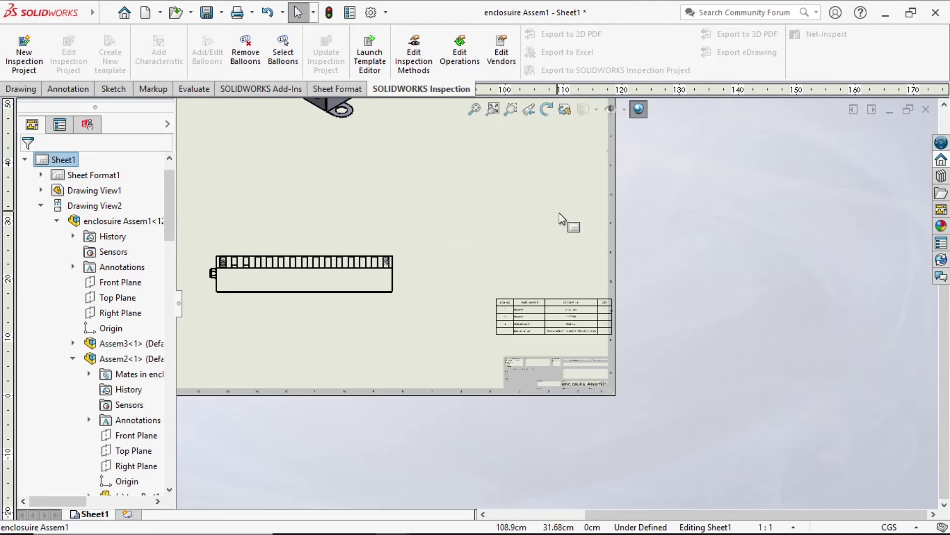
{"action": "scroll", "coordinate": [545, 203], "scroll_direction": "down", "scroll_amount": 3}
{"action": "scroll", "coordinate": [524, 265], "scroll_direction": "up", "scroll_amount": 2}
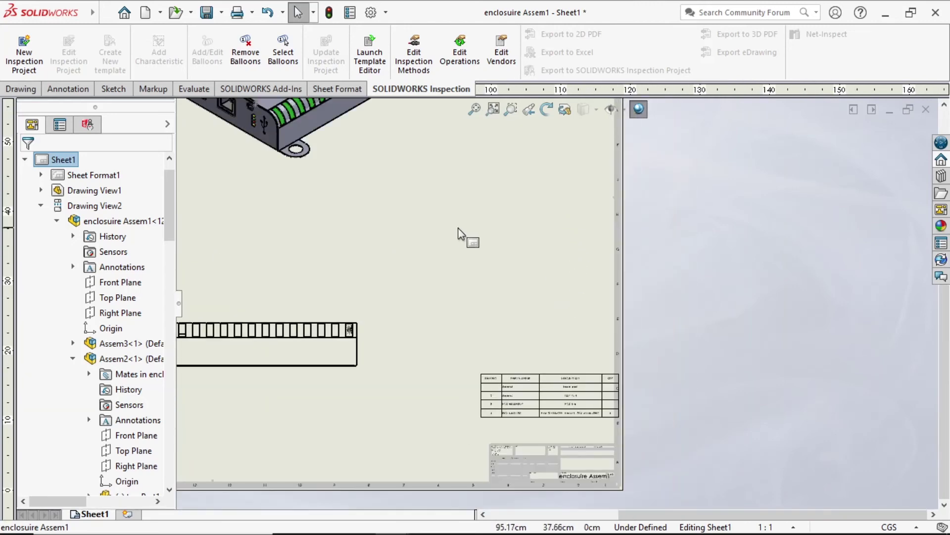
{"action": "scroll", "coordinate": [458, 232], "scroll_direction": "up", "scroll_amount": 2}
{"action": "scroll", "coordinate": [451, 243], "scroll_direction": "down", "scroll_amount": 2}
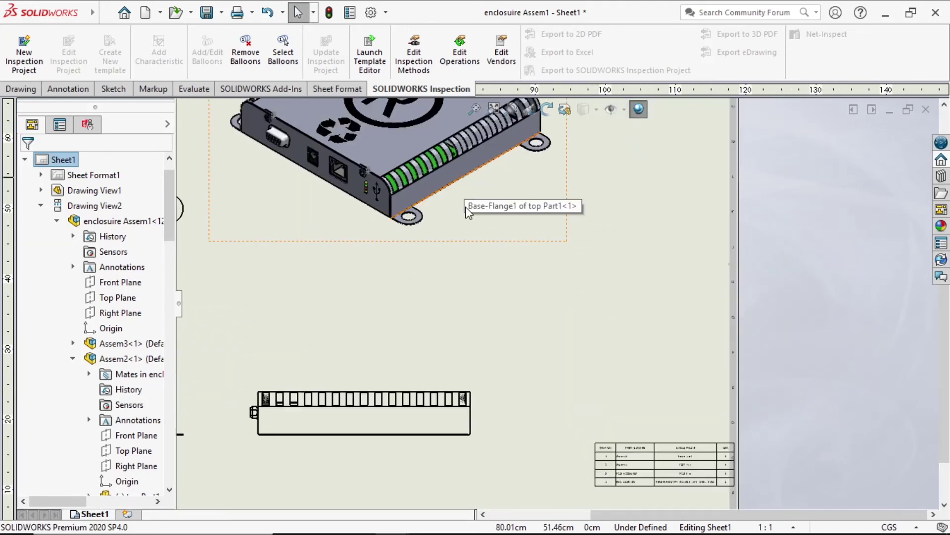
{"action": "scroll", "coordinate": [555, 304], "scroll_direction": "up", "scroll_amount": 3}
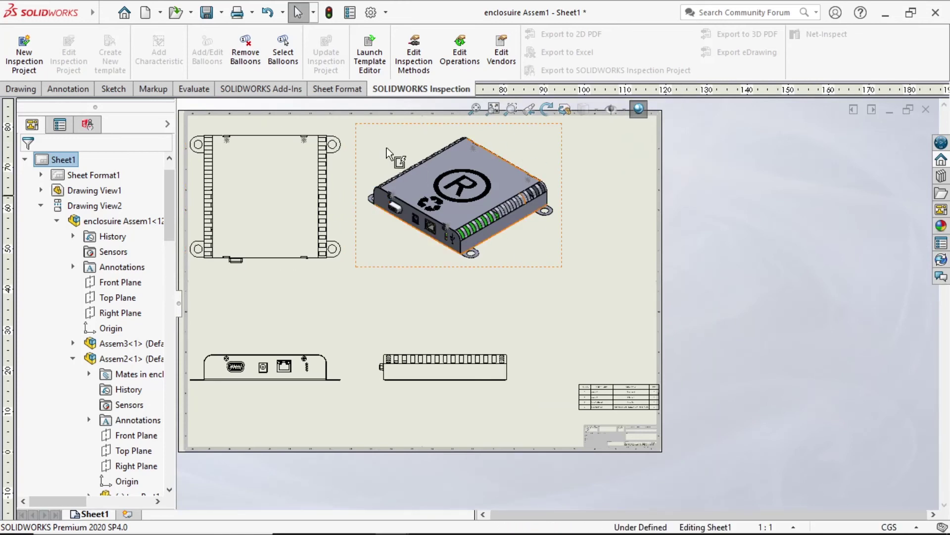
Open the enclosuire Assem1 assembly from the shaded isometric view
{"action": "left_click", "coordinate": [519, 248]}
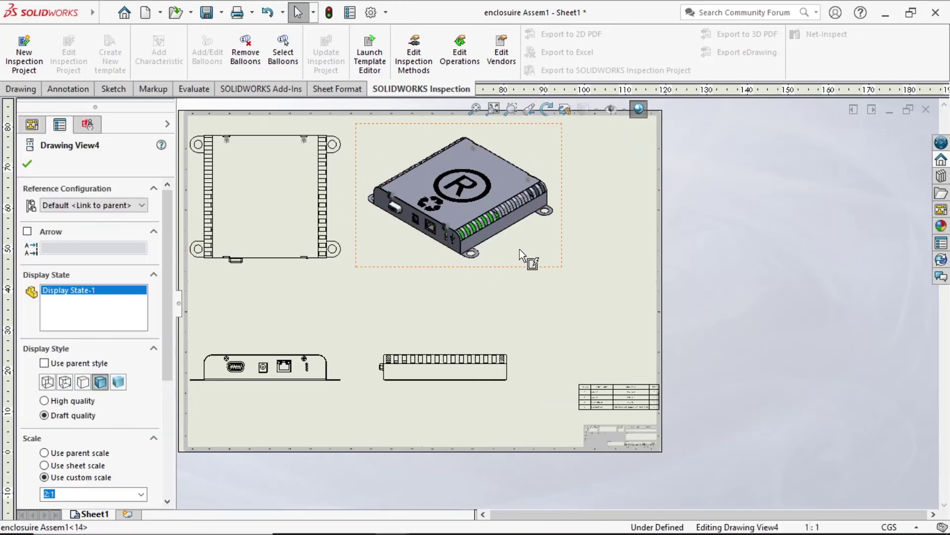
{"action": "right_click", "coordinate": [518, 248]}
{"action": "left_click", "coordinate": [505, 242]}
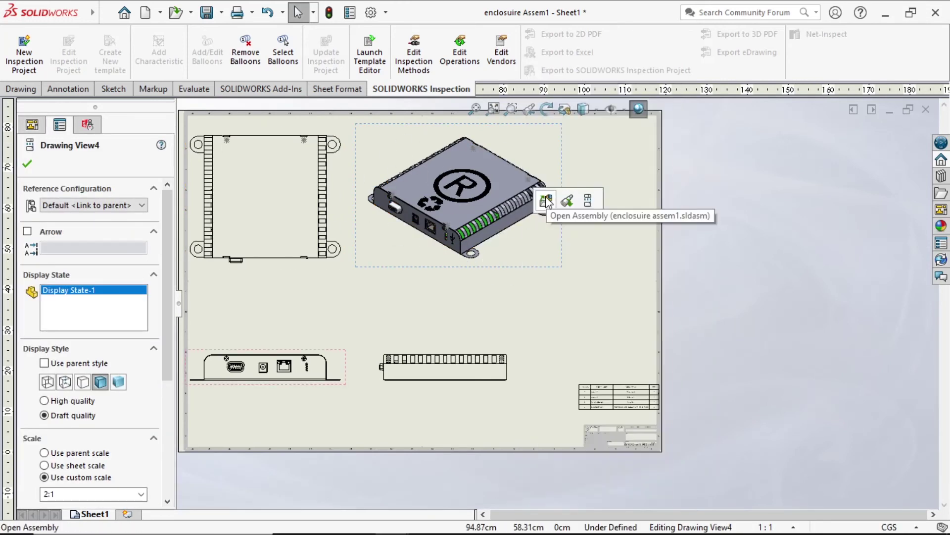
{"action": "left_click", "coordinate": [545, 197]}
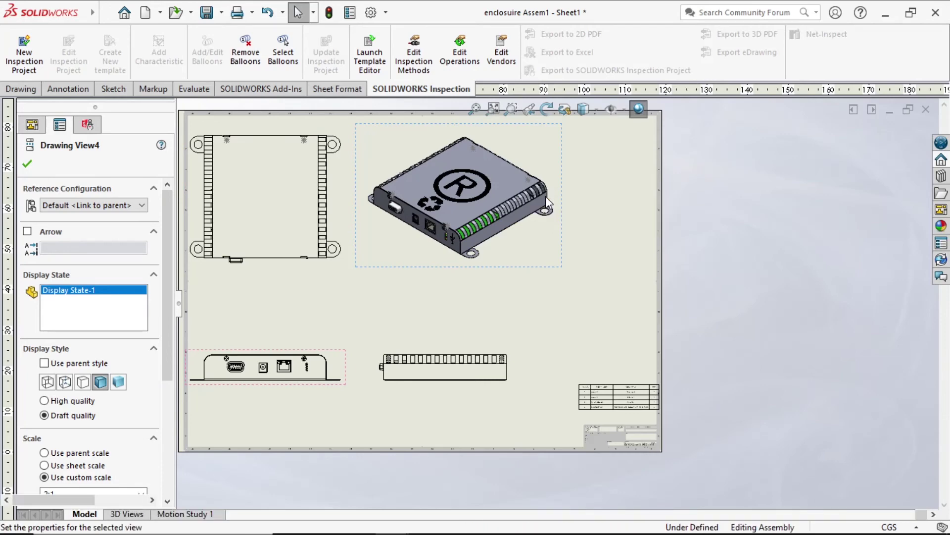
Add a Description property with the value "enclosure assm" to the assembly's Default configuration and return to the drawing
{"action": "left_click", "coordinate": [350, 13]}
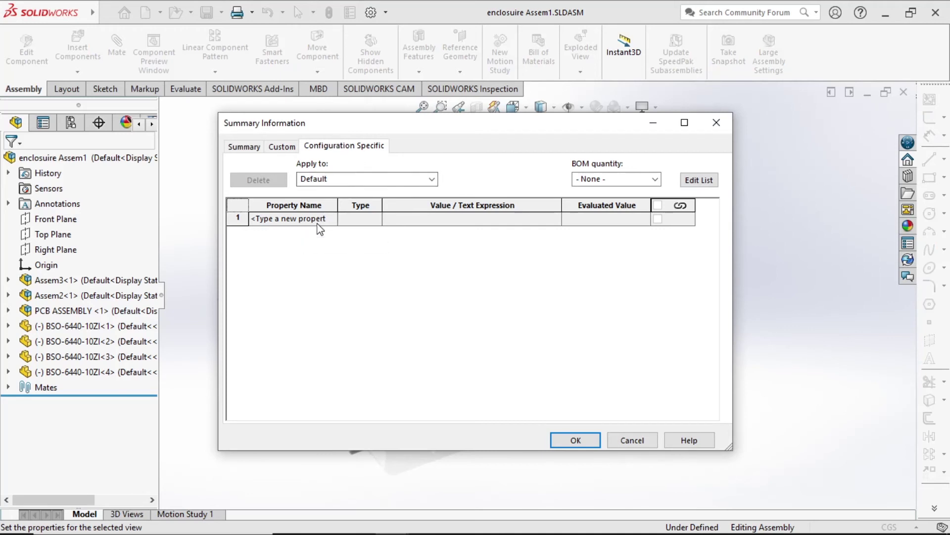
{"action": "left_click", "coordinate": [331, 219]}
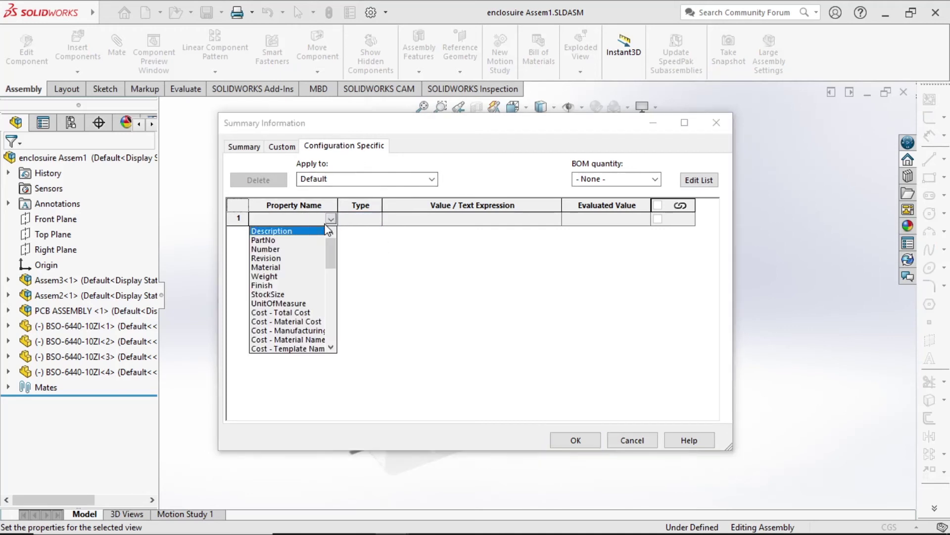
{"action": "left_click", "coordinate": [295, 232]}
{"action": "left_click", "coordinate": [441, 219]}
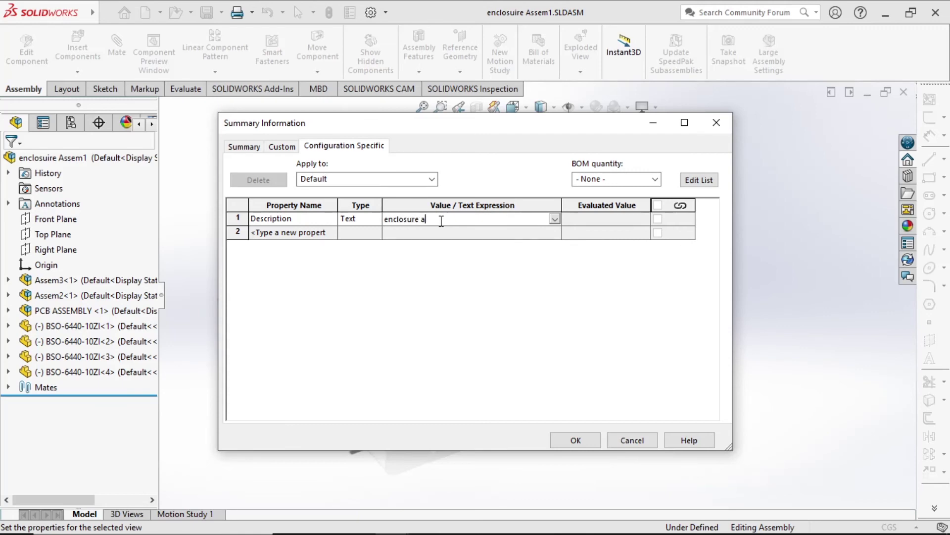
{"action": "left_click", "coordinate": [575, 440]}
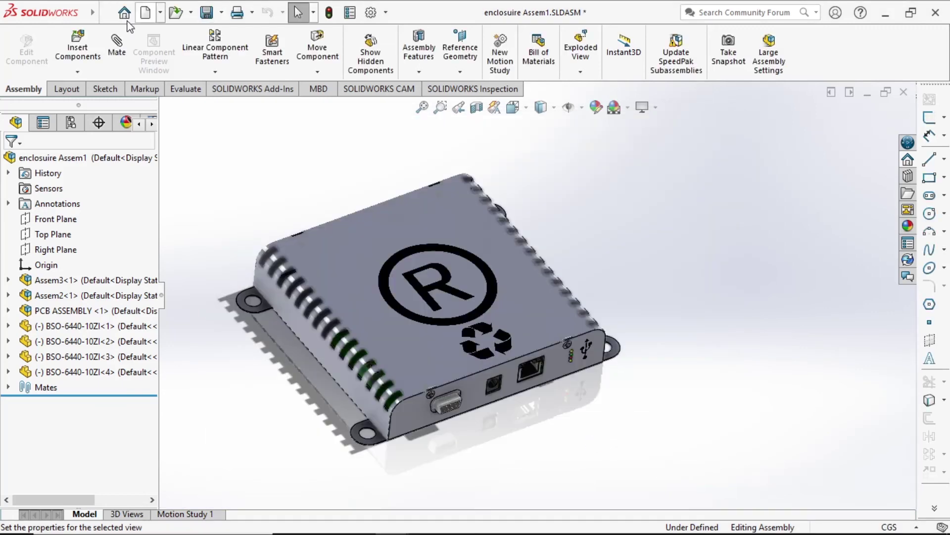
{"action": "left_click", "coordinate": [105, 13]}
{"action": "left_click", "coordinate": [357, 185]}
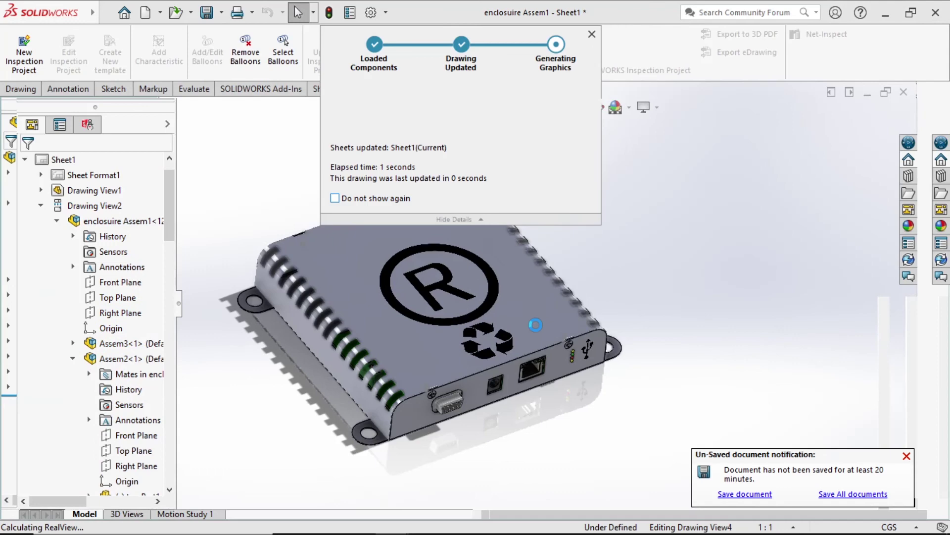
Examine the title block's title and drawing number, the bill of materials and the views on the sheet
{"action": "scroll", "coordinate": [625, 402], "scroll_direction": "down", "scroll_amount": 8}
{"action": "scroll", "coordinate": [624, 402], "scroll_direction": "up", "scroll_amount": 2}
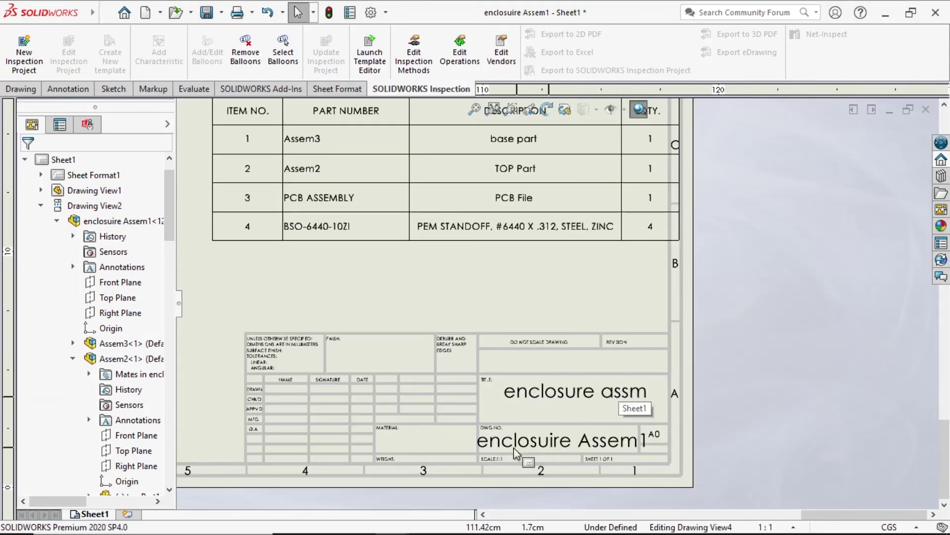
{"action": "scroll", "coordinate": [563, 255], "scroll_direction": "up", "scroll_amount": 4}
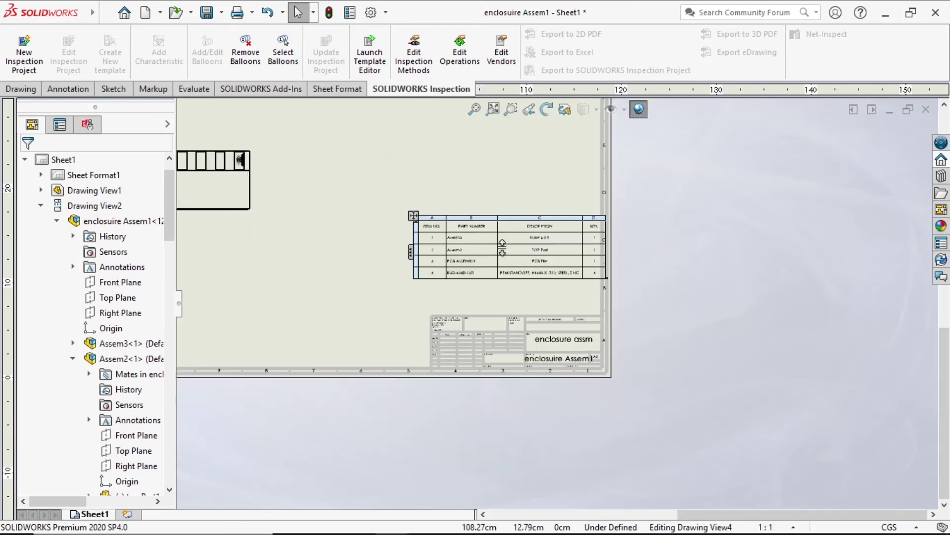
{"action": "left_click", "coordinate": [501, 249]}
{"action": "scroll", "coordinate": [500, 248], "scroll_direction": "down", "scroll_amount": 3}
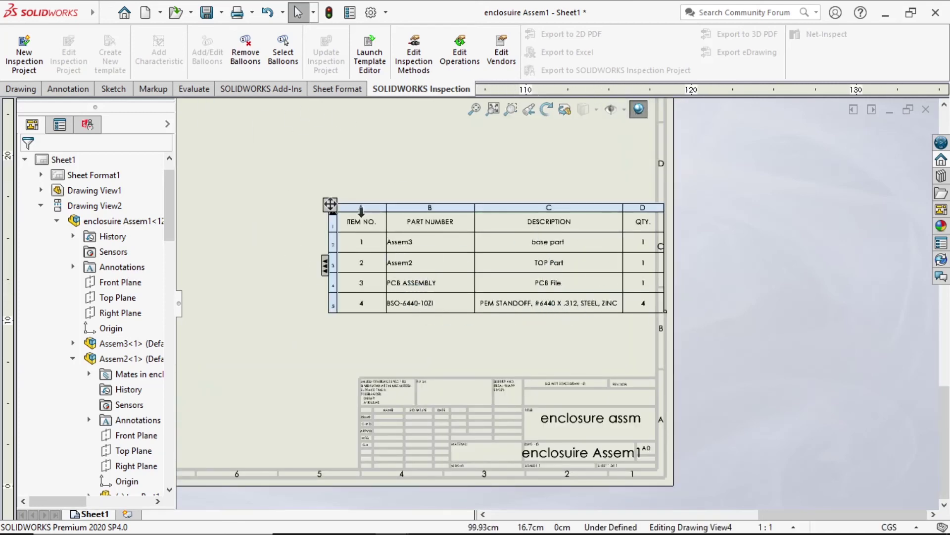
{"action": "left_click", "coordinate": [426, 344]}
{"action": "scroll", "coordinate": [582, 418], "scroll_direction": "up", "scroll_amount": 1}
{"action": "scroll", "coordinate": [581, 418], "scroll_direction": "down", "scroll_amount": 3}
{"action": "scroll", "coordinate": [580, 419], "scroll_direction": "up", "scroll_amount": 5}
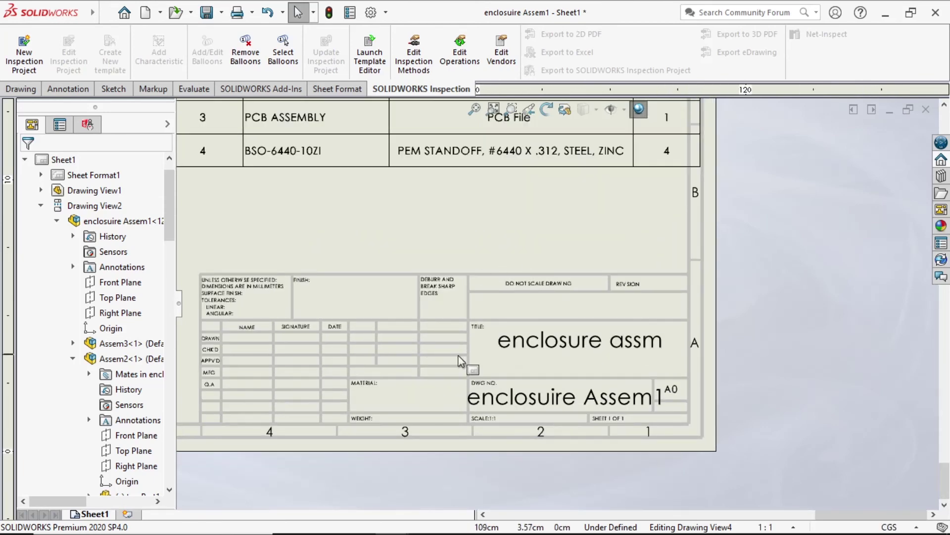
{"action": "scroll", "coordinate": [524, 277], "scroll_direction": "down", "scroll_amount": 3}
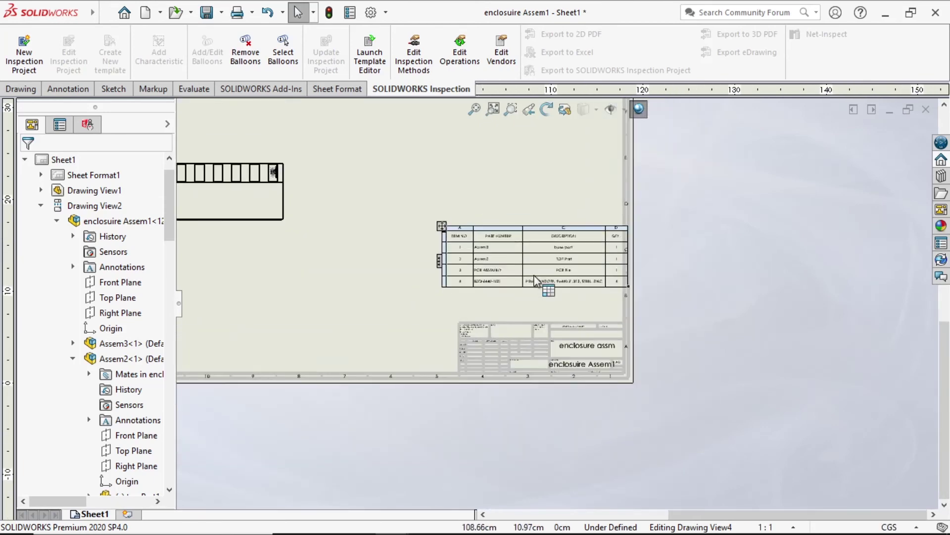
{"action": "left_click", "coordinate": [476, 252]}
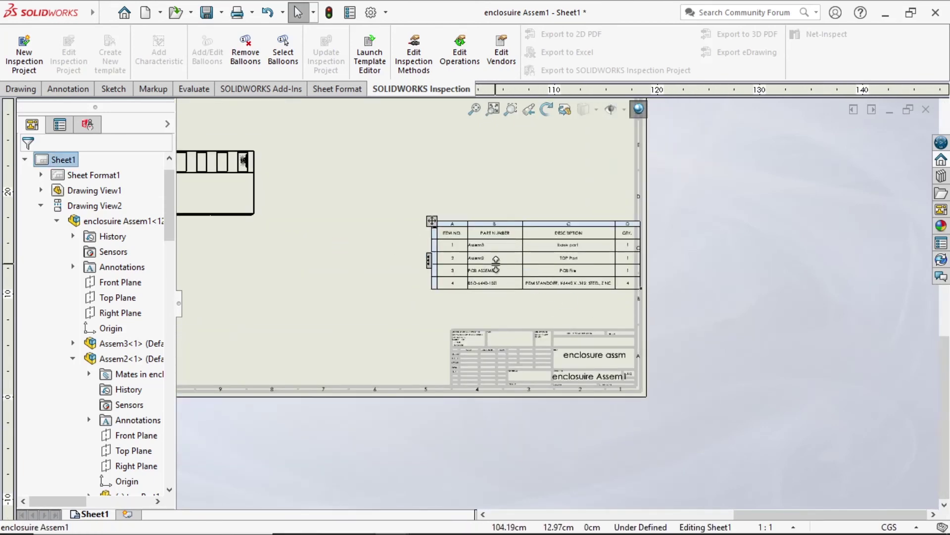
{"action": "scroll", "coordinate": [476, 252], "scroll_direction": "down", "scroll_amount": 2}
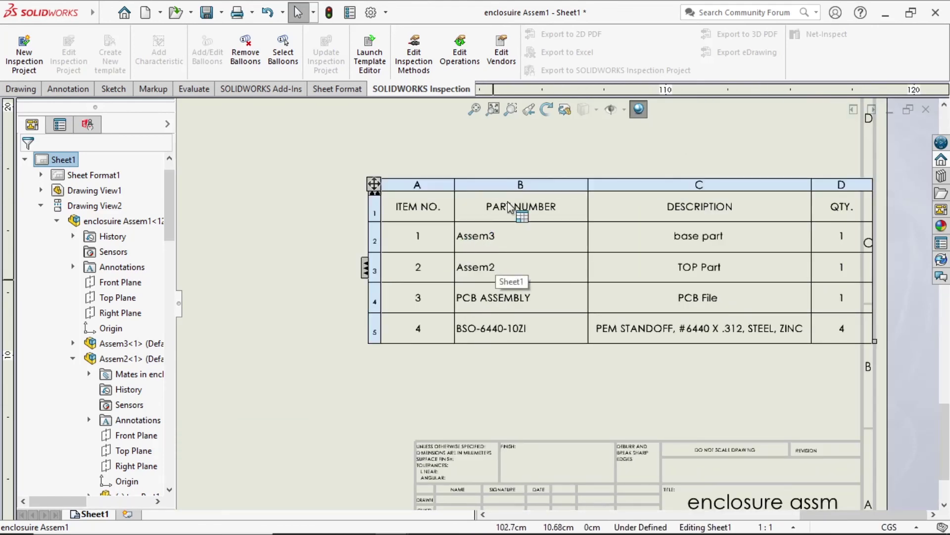
{"action": "scroll", "coordinate": [453, 297], "scroll_direction": "up", "scroll_amount": 6}
{"action": "scroll", "coordinate": [434, 254], "scroll_direction": "down", "scroll_amount": 2}
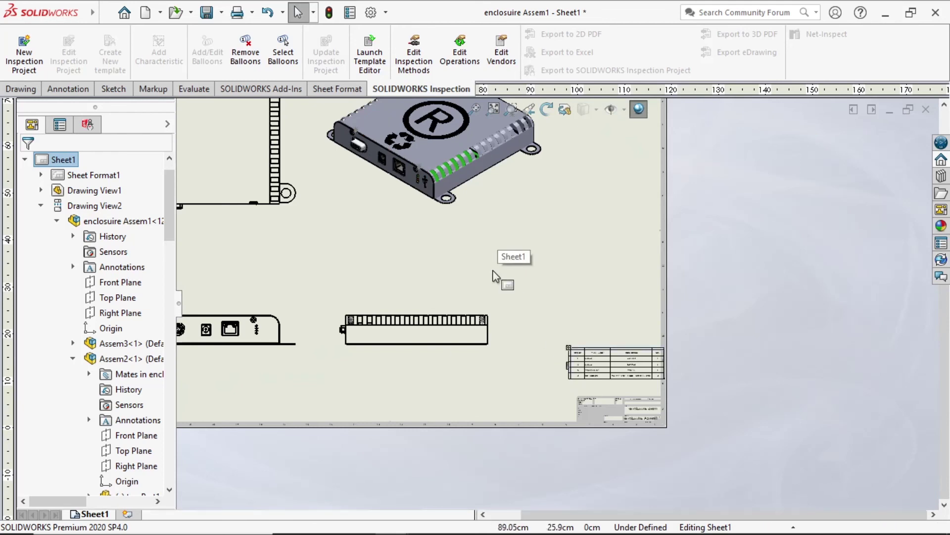
Attach circular item-number balloons to the side view and the front view, placing each one above and to the right of its leader point
{"action": "left_click", "coordinate": [81, 90]}
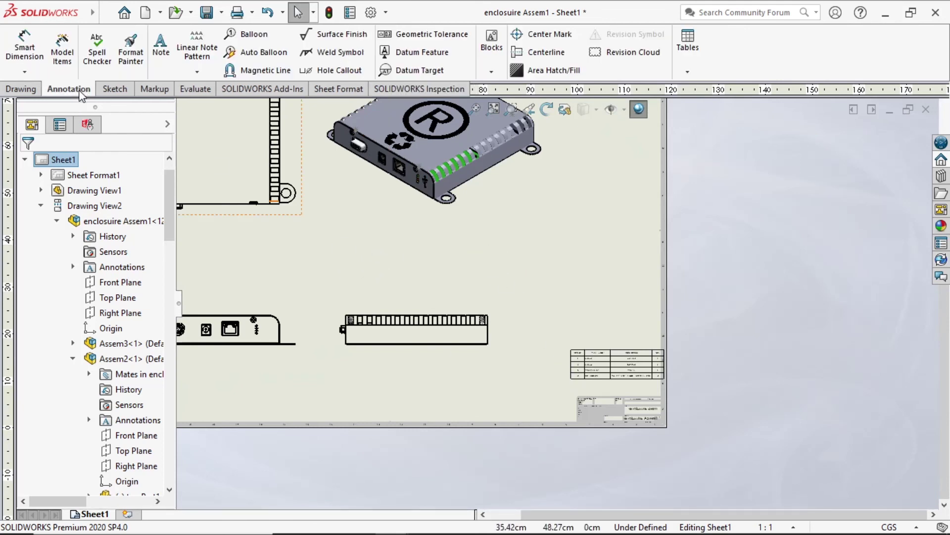
{"action": "left_click", "coordinate": [256, 36]}
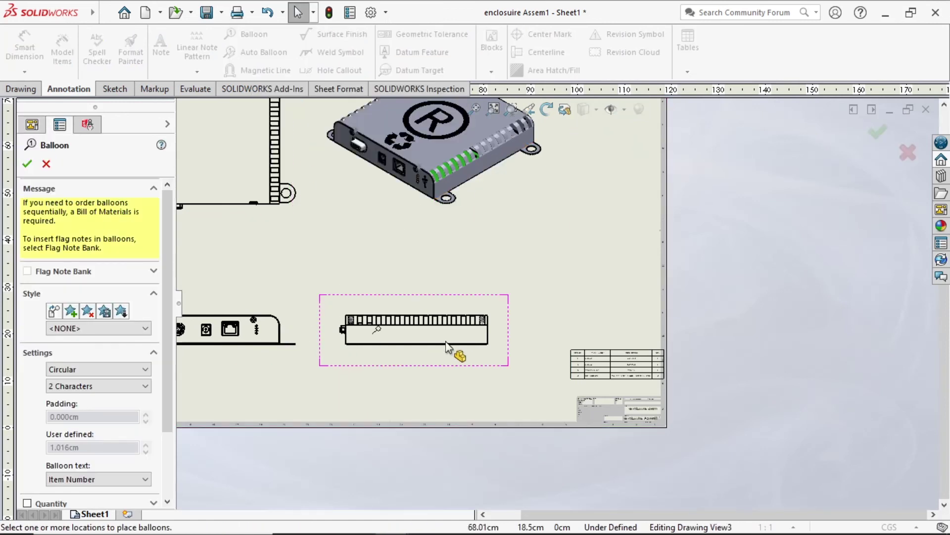
{"action": "left_click", "coordinate": [480, 331]}
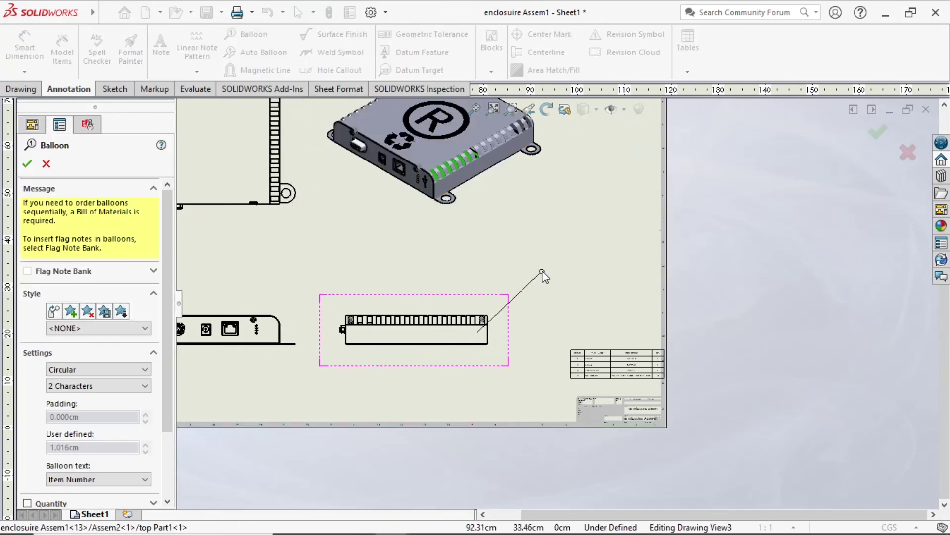
{"action": "left_click", "coordinate": [543, 271]}
{"action": "left_click", "coordinate": [277, 329]}
{"action": "left_click", "coordinate": [396, 256]}
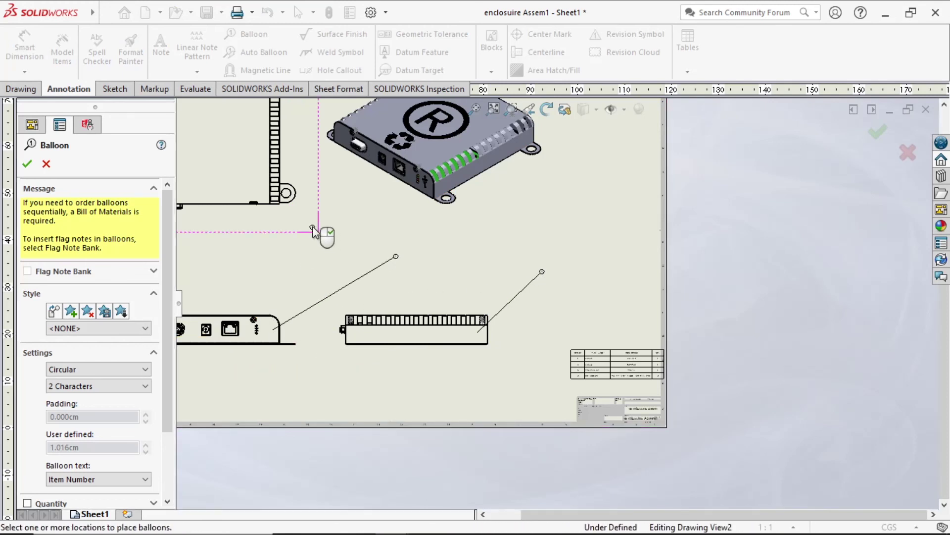
Attach an item-number balloon to the top view, placed just below the view, and end balloon placement
{"action": "scroll", "coordinate": [322, 231], "scroll_direction": "up", "scroll_amount": 3}
{"action": "left_click", "coordinate": [357, 237]}
{"action": "left_click", "coordinate": [392, 284]}
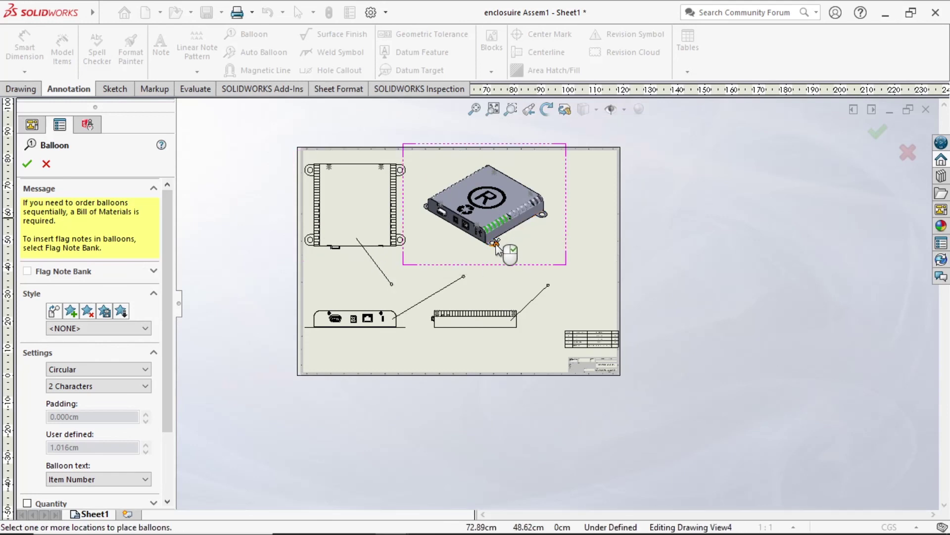
{"action": "scroll", "coordinate": [471, 231], "scroll_direction": "down", "scroll_amount": 3}
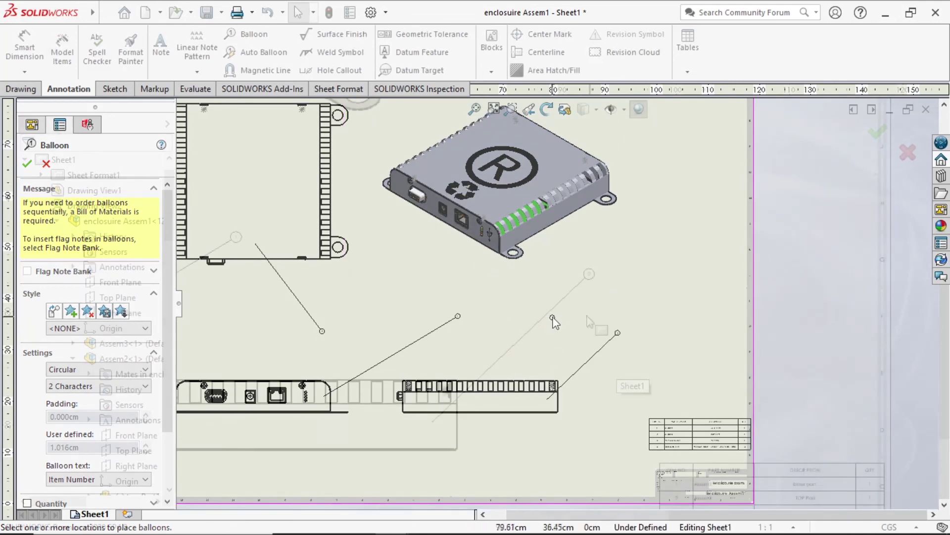
{"action": "key", "text": "Escape"}
Inspect the side view's balloon settings and the item-number balloons across the drawing views
{"action": "scroll", "coordinate": [609, 333], "scroll_direction": "down", "scroll_amount": 5}
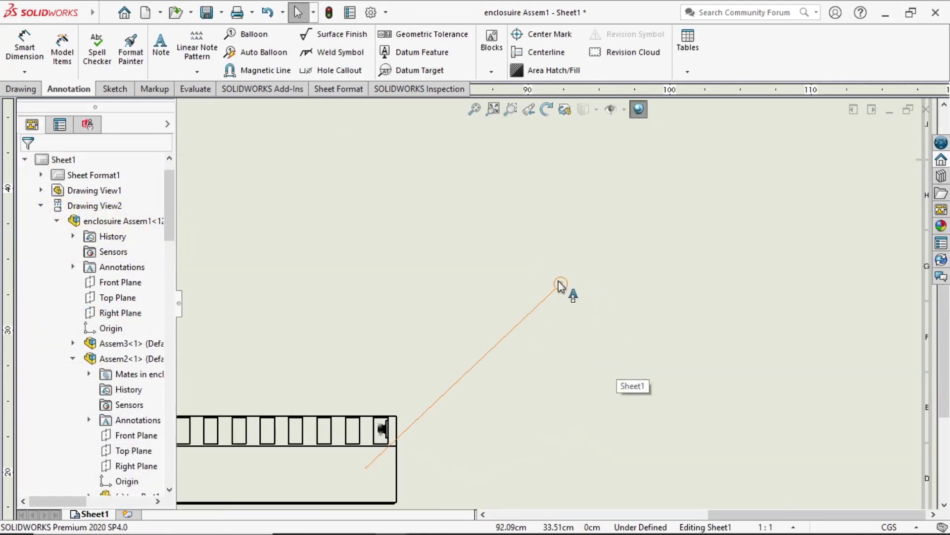
{"action": "left_click", "coordinate": [561, 286]}
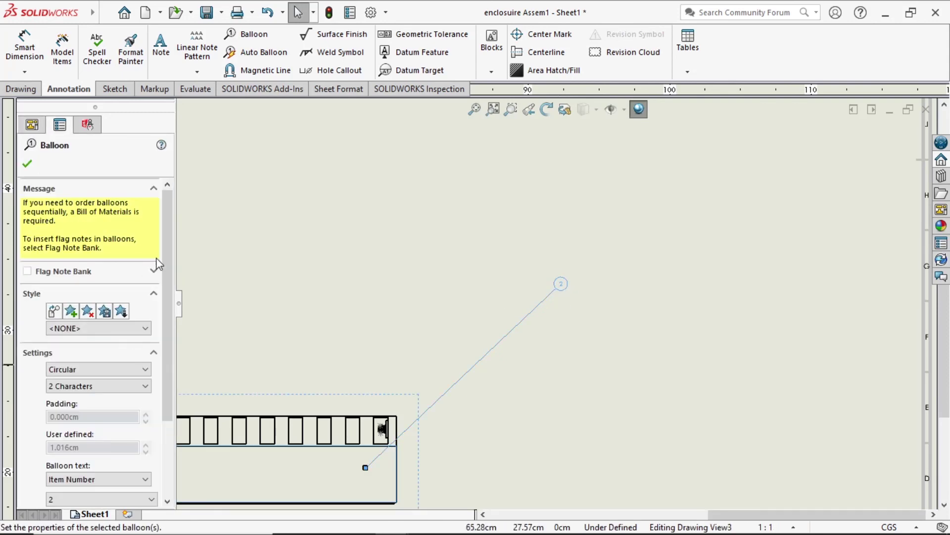
{"action": "scroll", "coordinate": [149, 386], "scroll_direction": "down", "scroll_amount": 3}
{"action": "scroll", "coordinate": [607, 344], "scroll_direction": "down", "scroll_amount": 3}
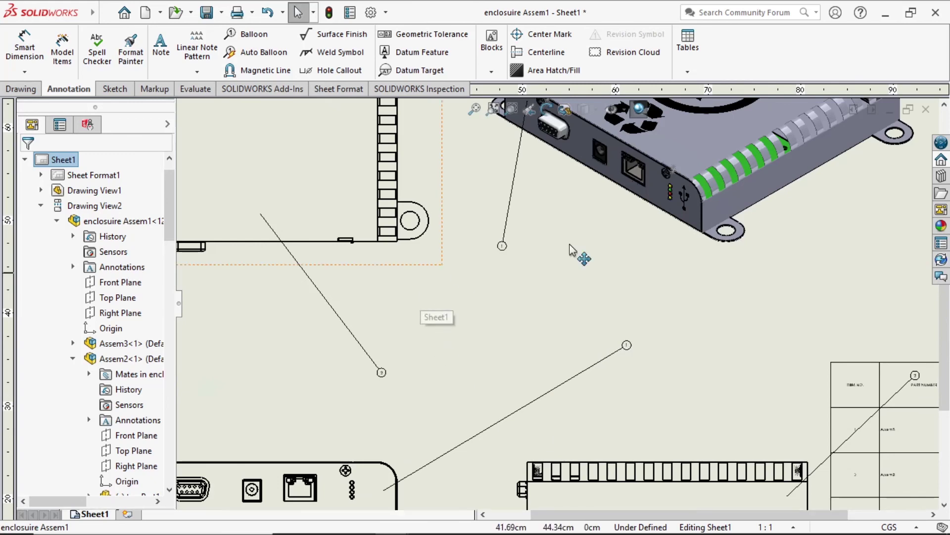
{"action": "scroll", "coordinate": [693, 233], "scroll_direction": "up", "scroll_amount": 3}
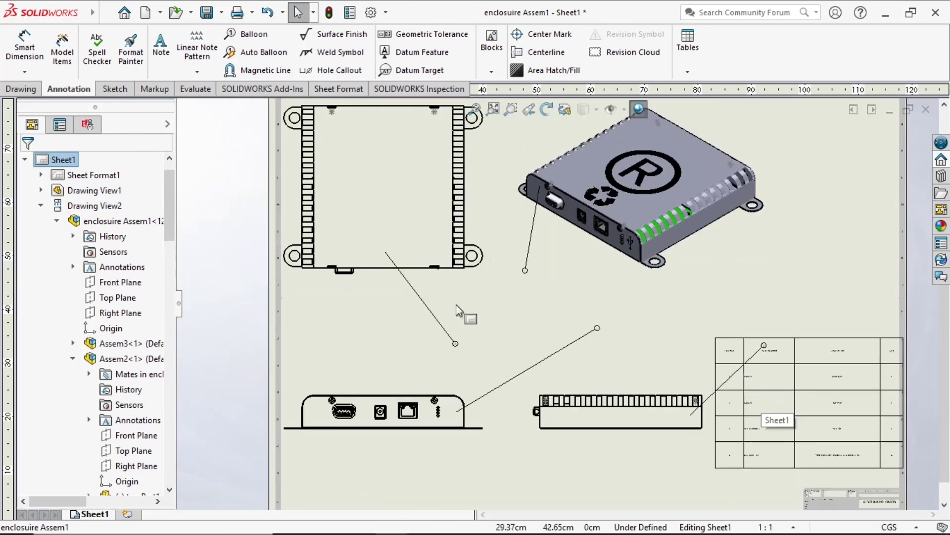